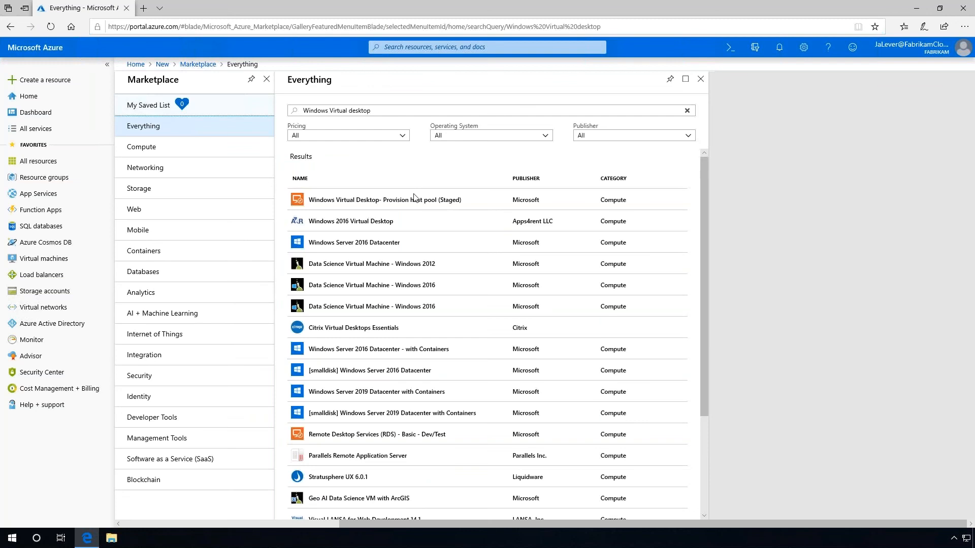
Open the Marketplace details for Windows Virtual Desktop - Provision host pool (Staged)
{"action": "left_click", "coordinate": [382, 203]}
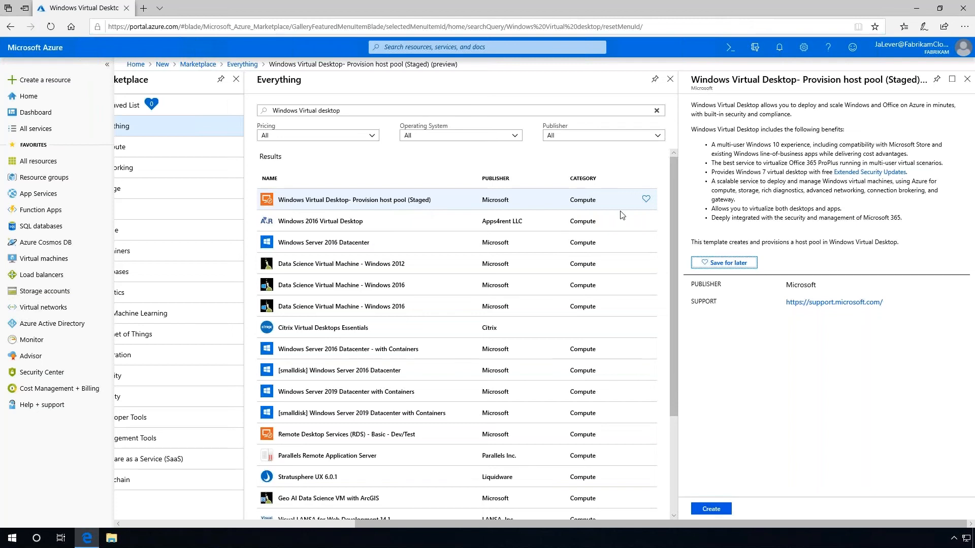
Create host pool FabrikamWVD in a new FabrikamWVD resource group located in Canada Central
{"action": "left_click", "coordinate": [712, 509]}
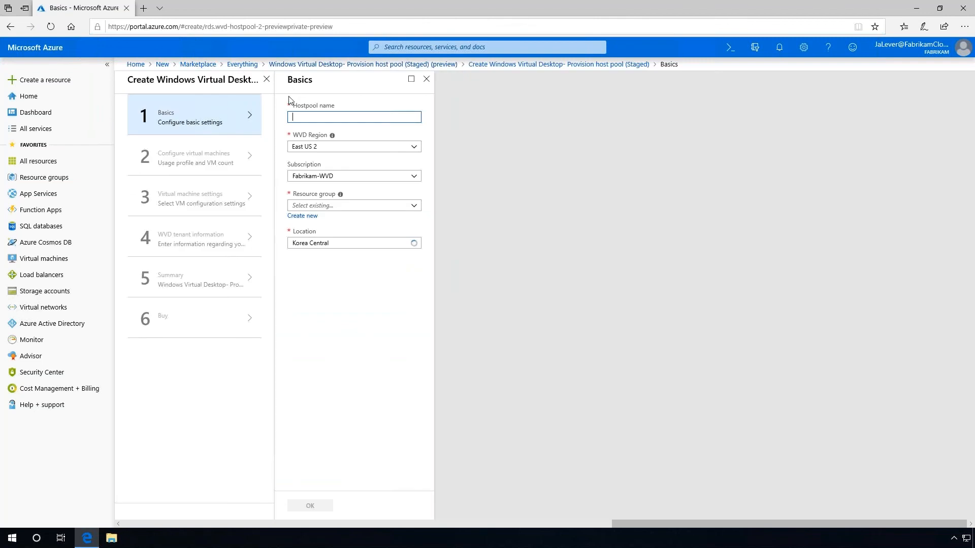
{"action": "type", "text": "FabrikamWVD"}
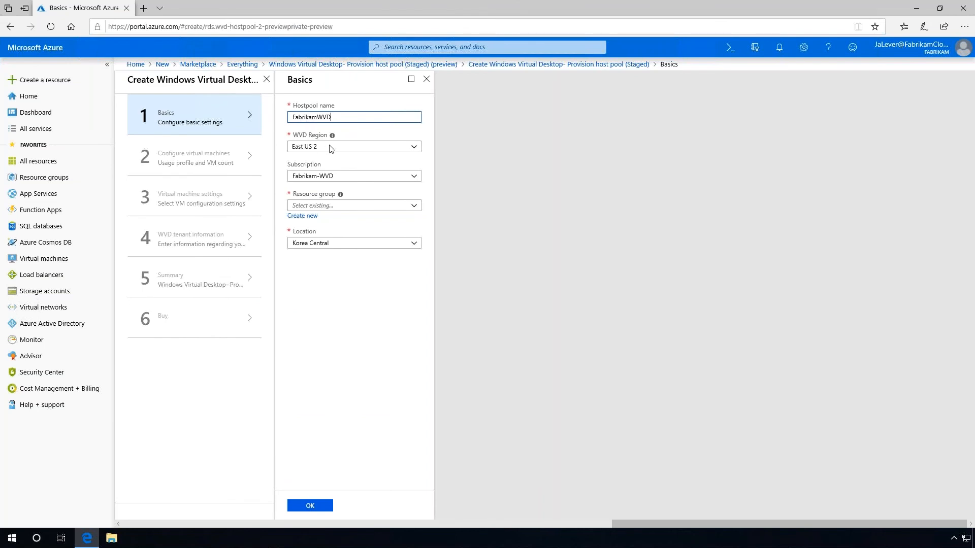
{"action": "left_click", "coordinate": [302, 215]}
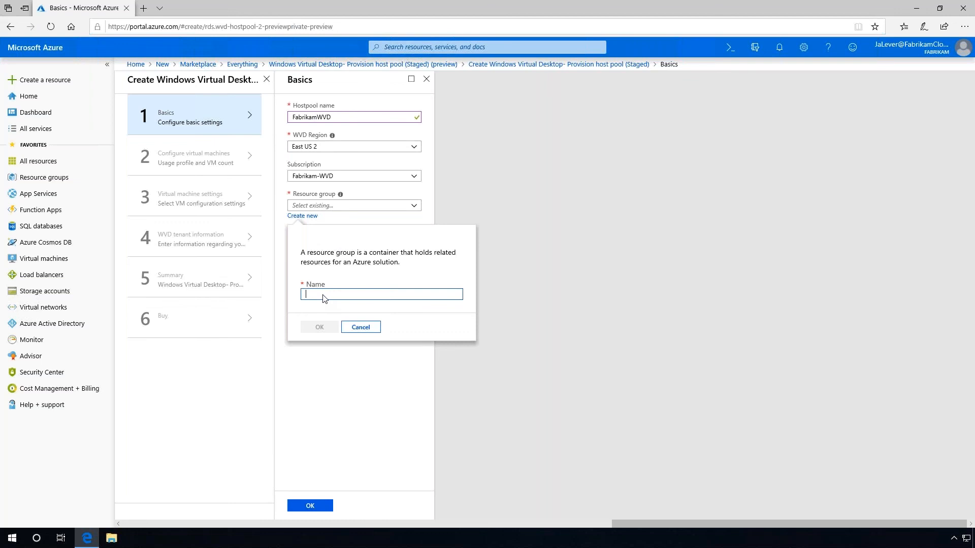
{"action": "type", "text": "FabrikamWVD"}
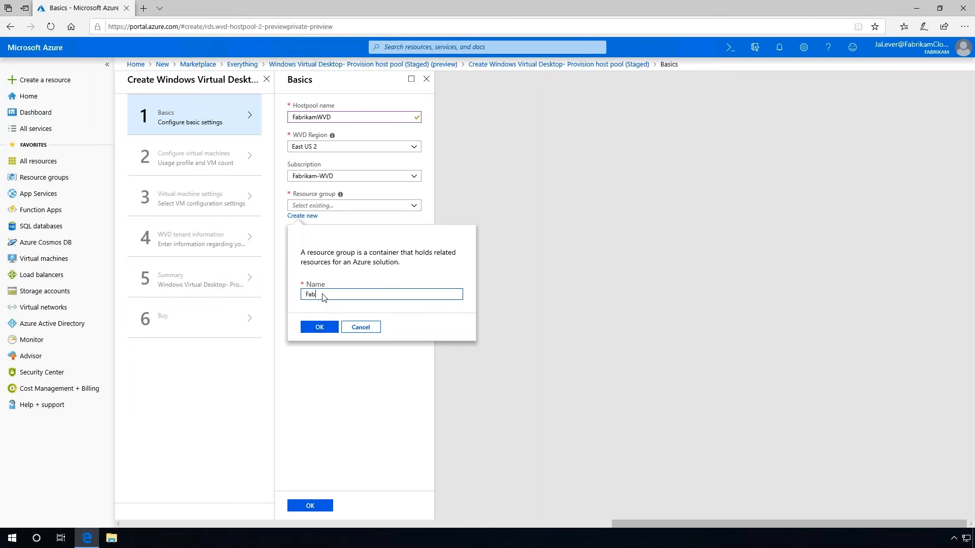
{"action": "key", "text": "Return"}
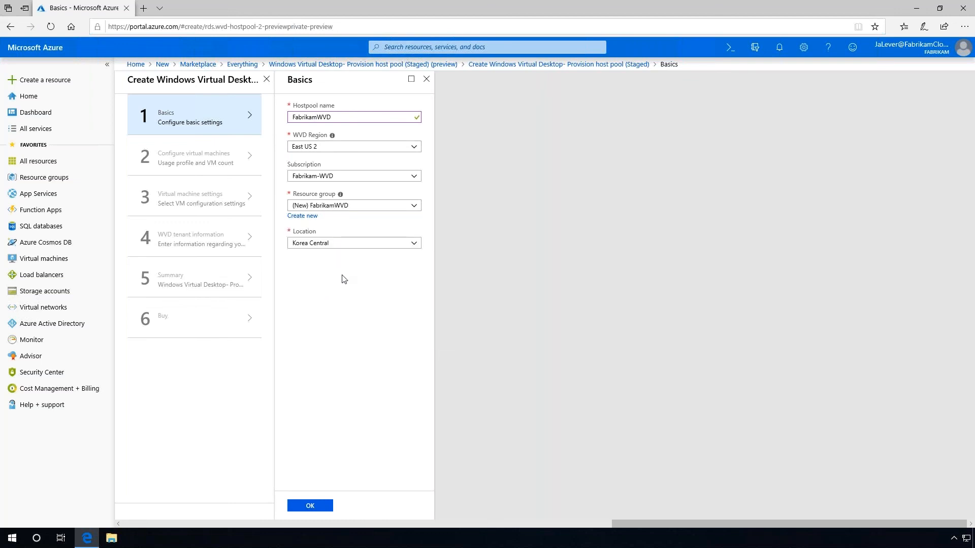
{"action": "left_click", "coordinate": [362, 245]}
{"action": "left_click", "coordinate": [304, 308]}
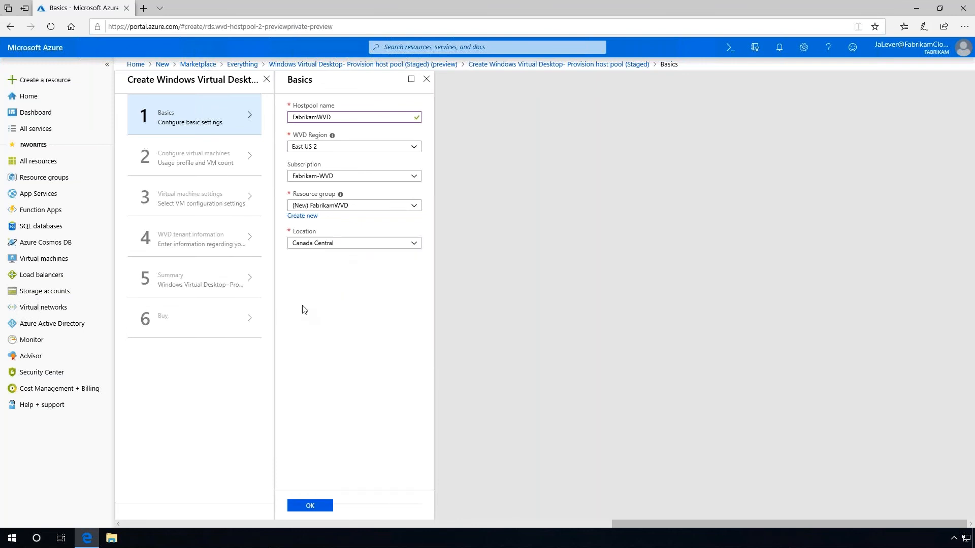
{"action": "left_click", "coordinate": [309, 506]}
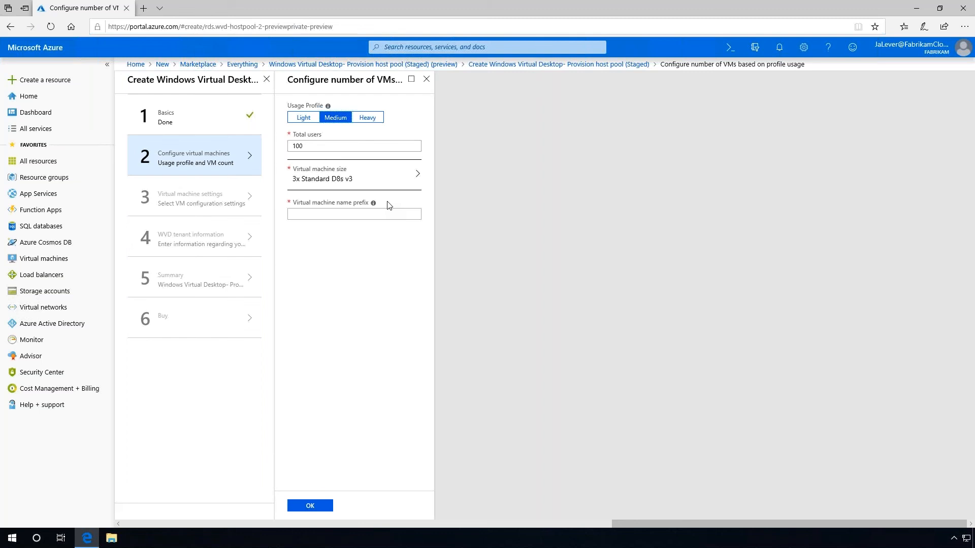
Set the virtual machine name prefix to FabrikamWVDWin10Ent and confirm the VM count step
{"action": "left_click", "coordinate": [314, 216]}
{"action": "type", "text": "FabrikamWVDWin10Ent"}
{"action": "left_click", "coordinate": [311, 506]}
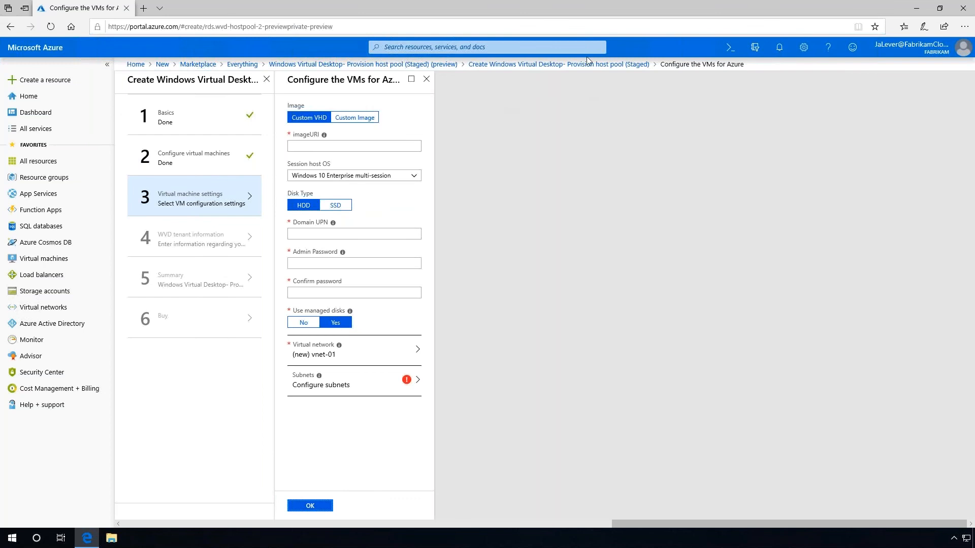
Paste the custom VHD image URL into the imageURI field
{"action": "left_click", "coordinate": [306, 147]}
{"action": "key", "text": "ctrl+v"}
{"action": "key", "text": "Tab"}
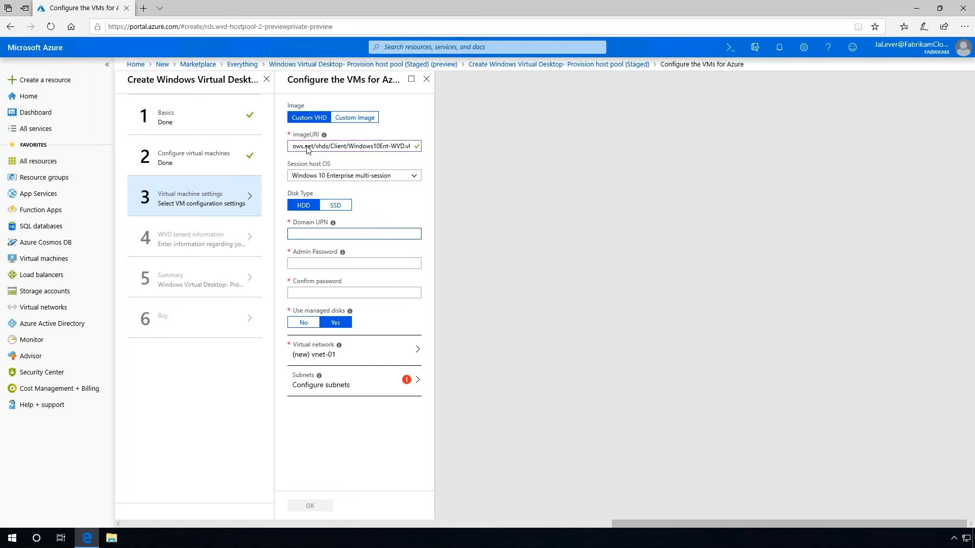
Enter the domain join UPN and confirmed admin password, and select Fabrikam-Infra-vNet with Fabrikam-Infra-Machine-Subnet
{"action": "left_click", "coordinate": [341, 236]}
{"action": "key", "text": "Tab"}
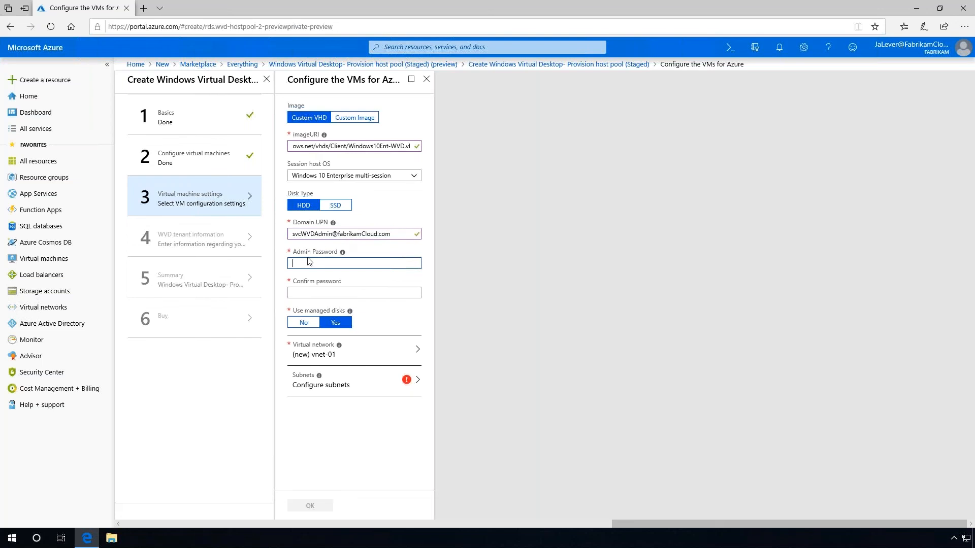
{"action": "key", "text": "ctrl+v"}
{"action": "key", "text": "Tab"}
{"action": "key", "text": "ctrl+v"}
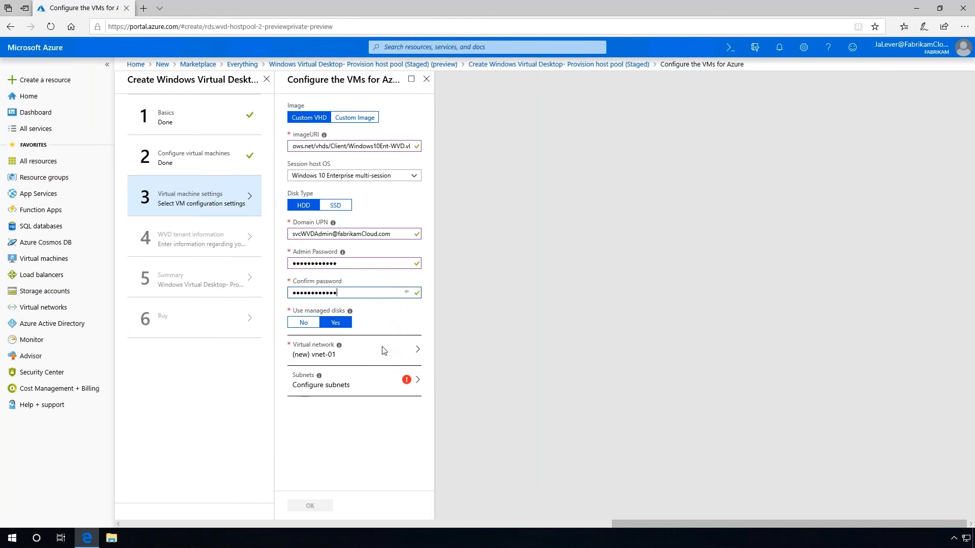
{"action": "left_click", "coordinate": [355, 357]}
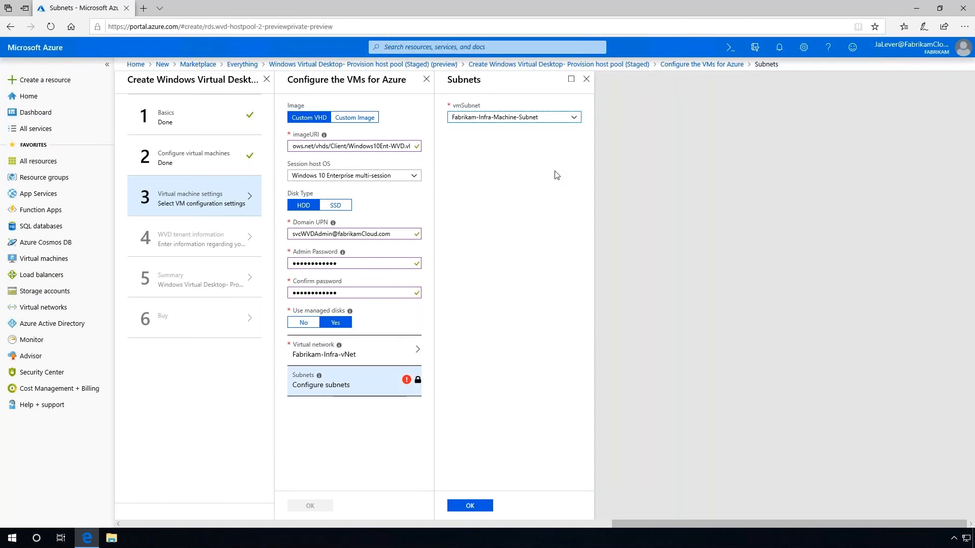
{"action": "left_click", "coordinate": [470, 506]}
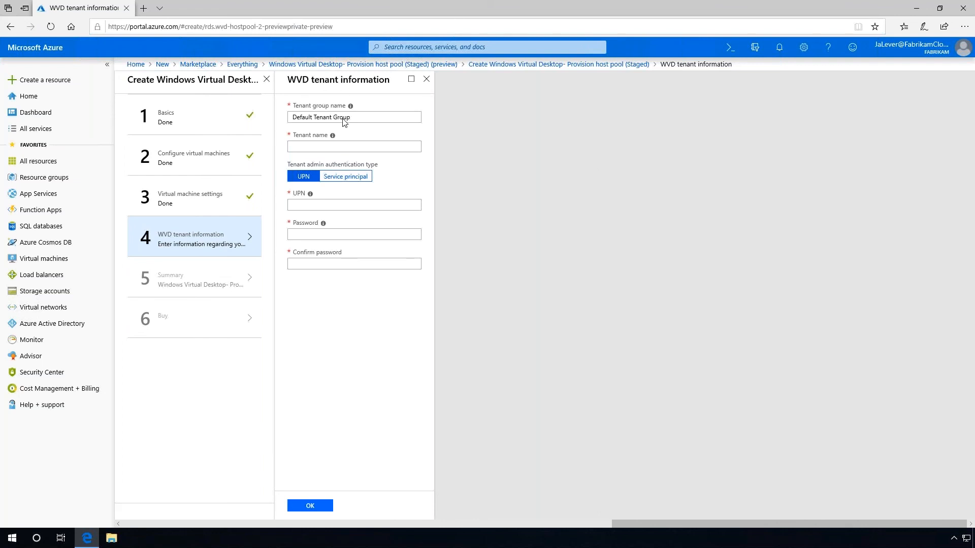
Enter tenant name FabrikamCloud with the tenant admin UPN and confirmed password
{"action": "left_click", "coordinate": [329, 148]}
{"action": "type", "text": "FabrikamCloud"}
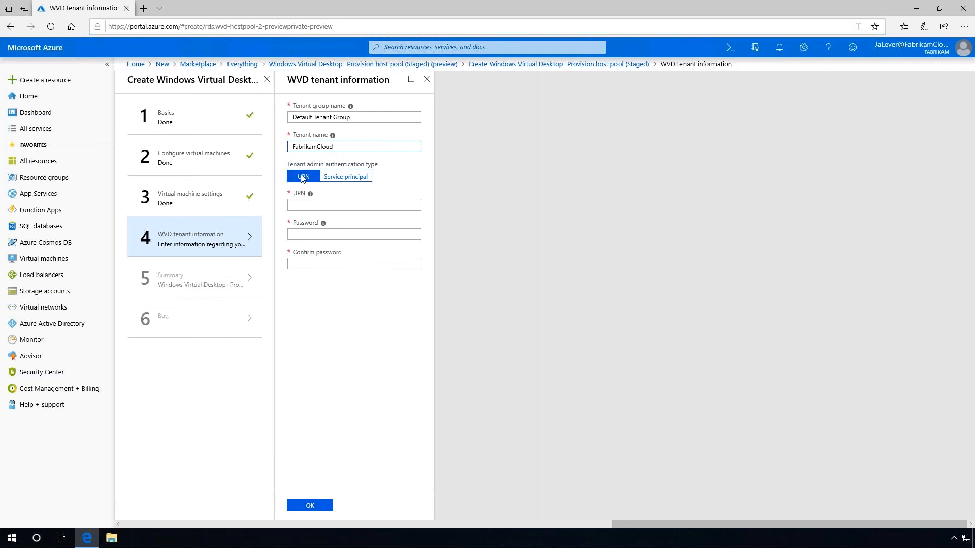
{"action": "left_click", "coordinate": [302, 206]}
{"action": "key", "text": "ctrl+v"}
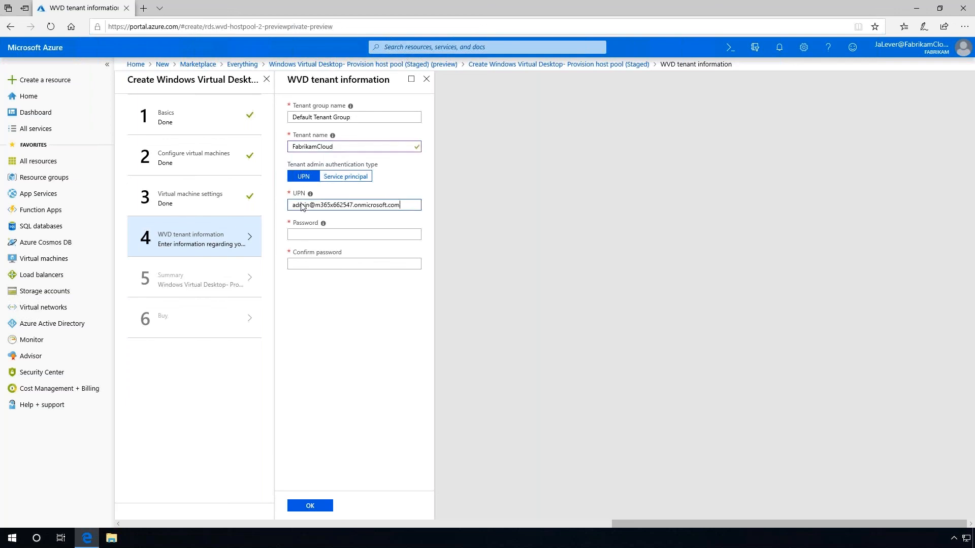
{"action": "left_click", "coordinate": [305, 237]}
{"action": "key", "text": "ctrl+v"}
{"action": "key", "text": "Tab"}
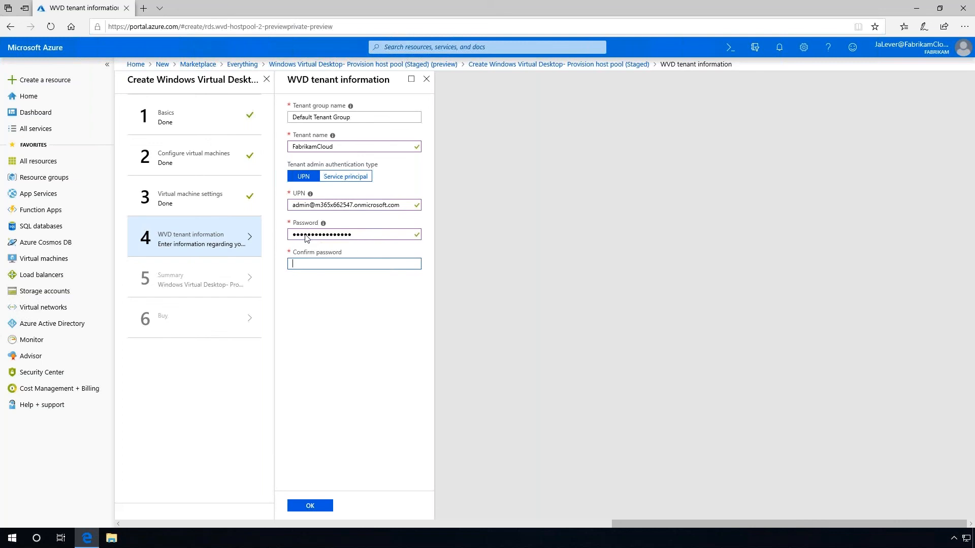
{"action": "key", "text": "ctrl+v"}
{"action": "left_click", "coordinate": [309, 506]}
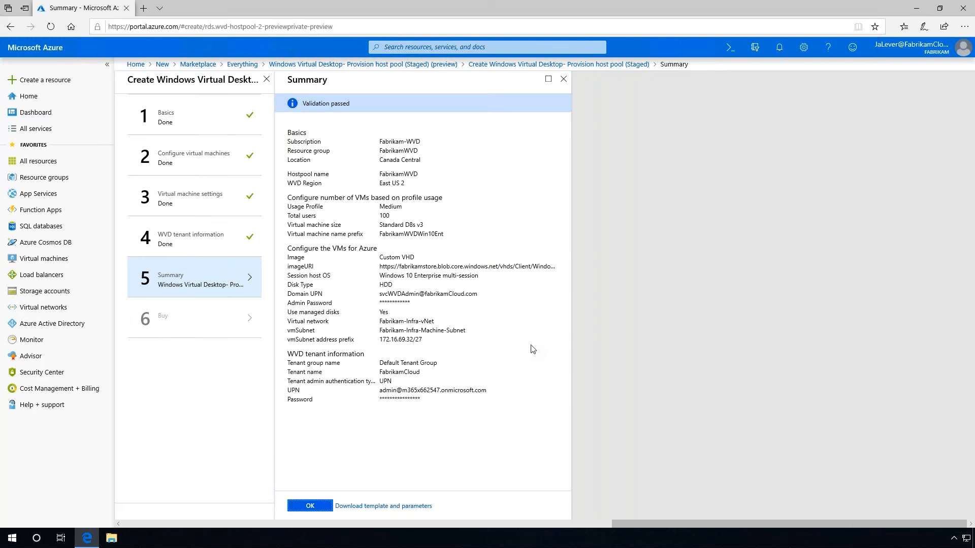
Accept the validated summary and create the host pool deployment
{"action": "left_click", "coordinate": [310, 506]}
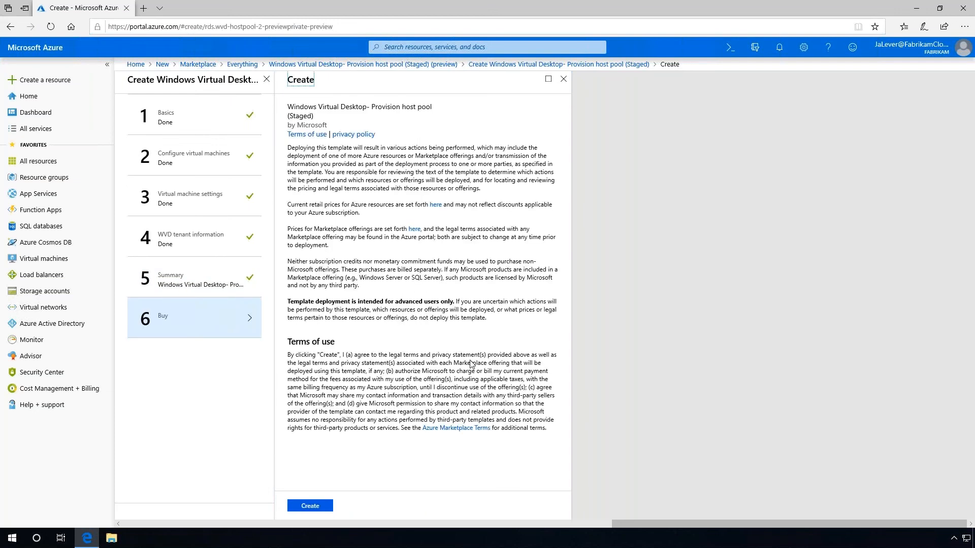
{"action": "left_click", "coordinate": [310, 506]}
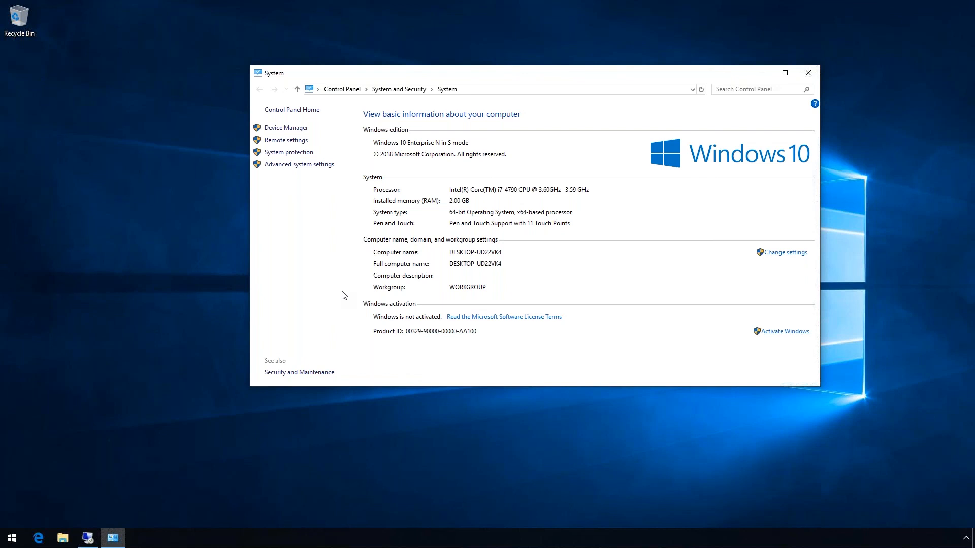
Launch Session Desktop (Fabrikam Cloud) from the Start menu's Fabrikam Cloud (RADC) group
{"action": "left_click", "coordinate": [12, 540]}
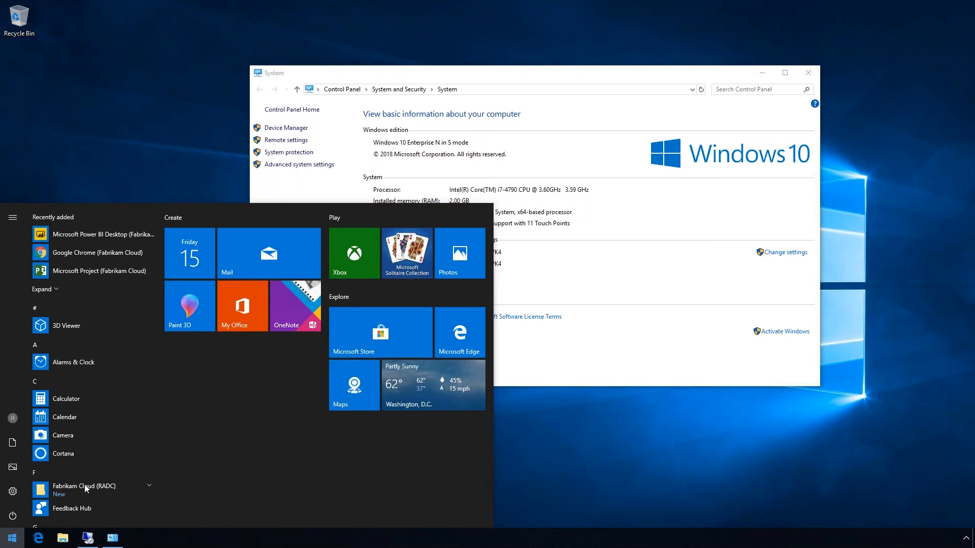
{"action": "scroll", "coordinate": [65, 232], "scroll_direction": "down", "scroll_amount": 5}
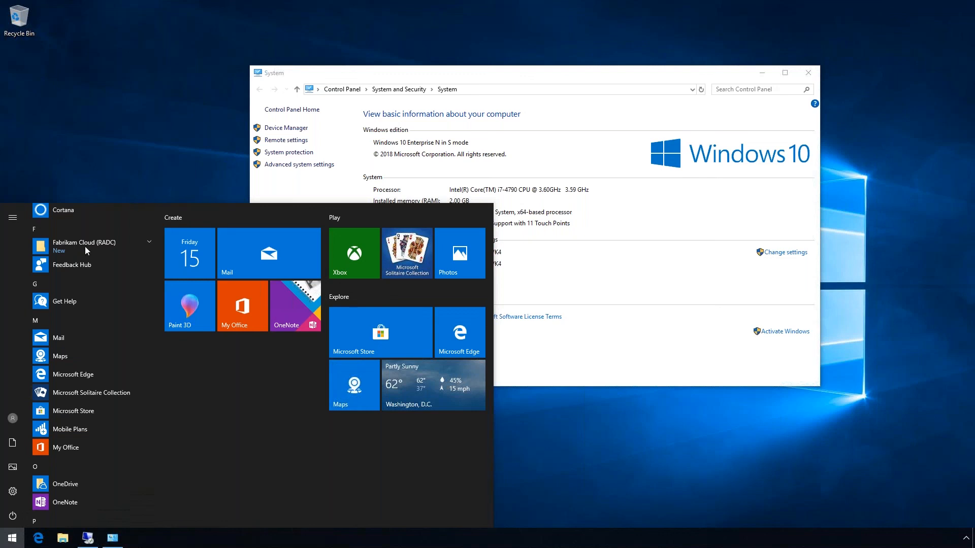
{"action": "left_click", "coordinate": [83, 244]}
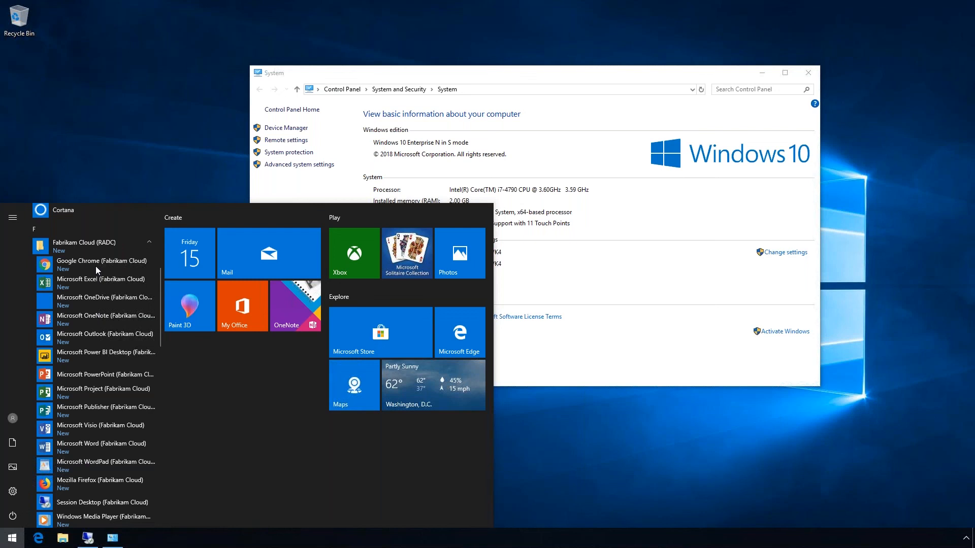
{"action": "left_click", "coordinate": [98, 503]}
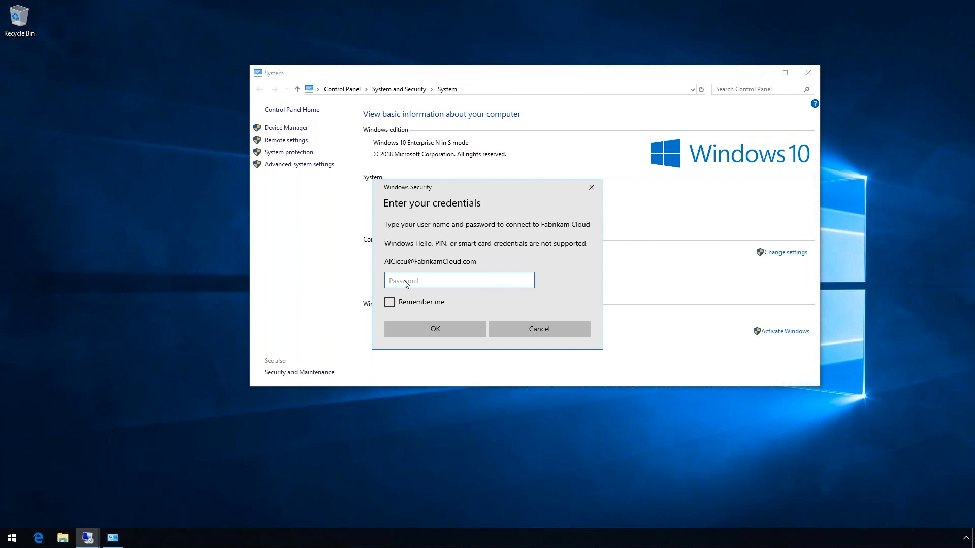
Enter the account password in Windows Security and connect to the remote desktop
{"action": "type", "text": "••••••••••••"}
{"action": "left_click", "coordinate": [437, 328]}
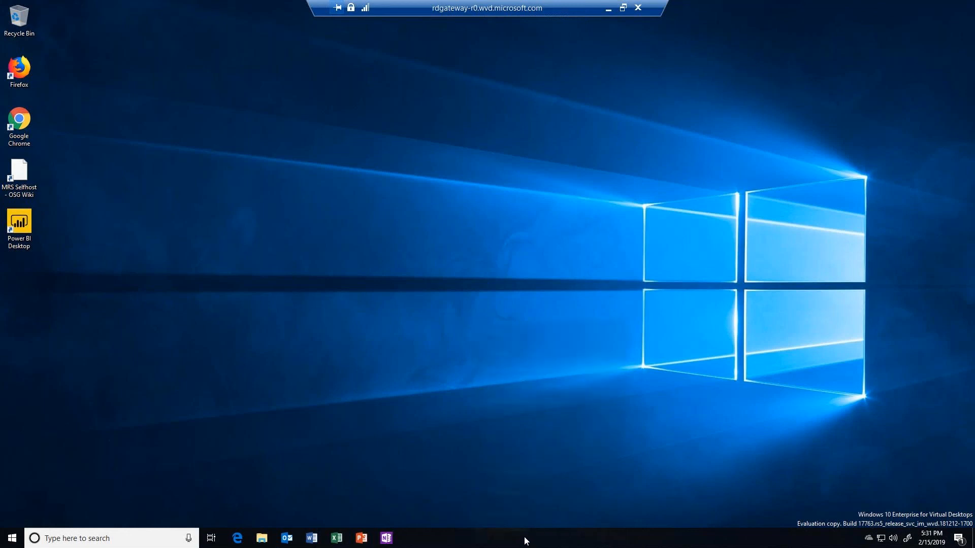
{"action": "right_click", "coordinate": [533, 540]}
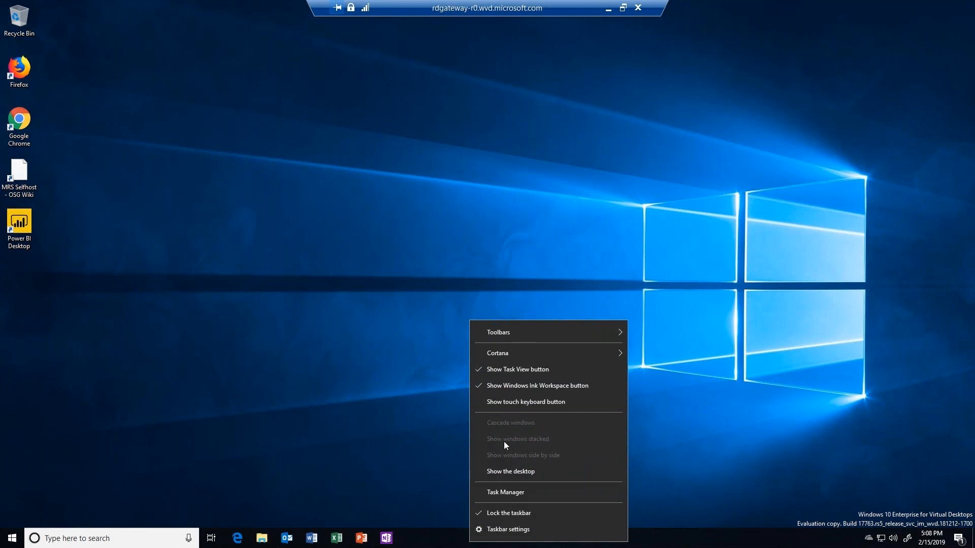
{"action": "left_click", "coordinate": [507, 492]}
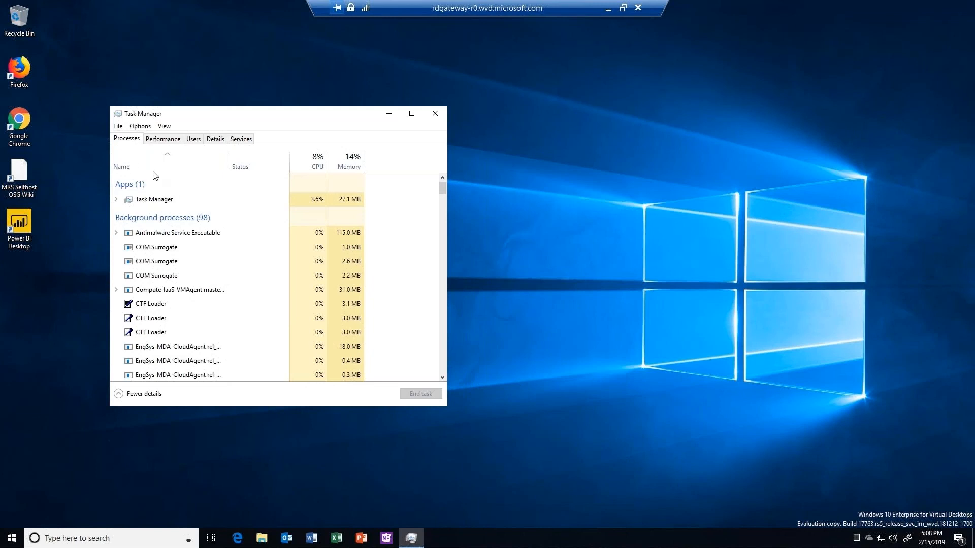
{"action": "left_click", "coordinate": [194, 140]}
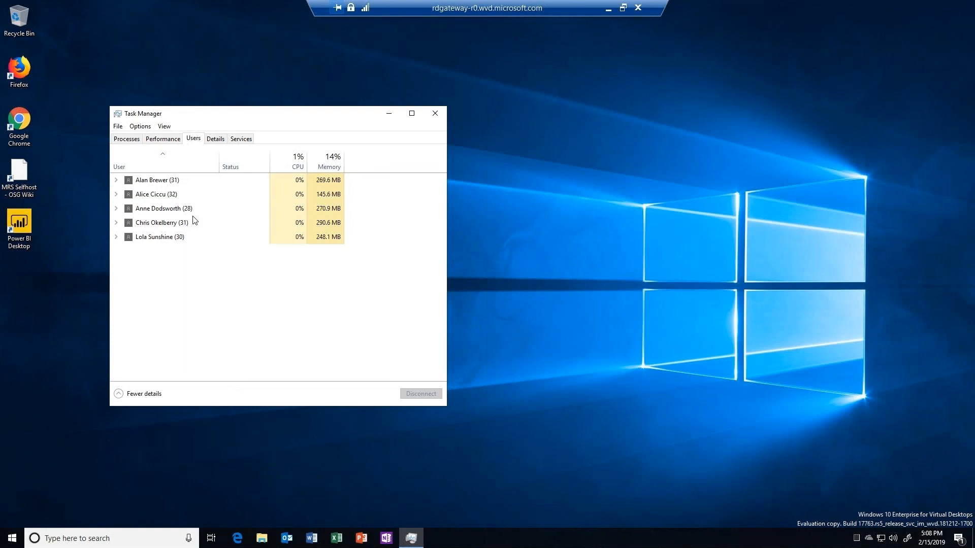
{"action": "left_click", "coordinate": [435, 115]}
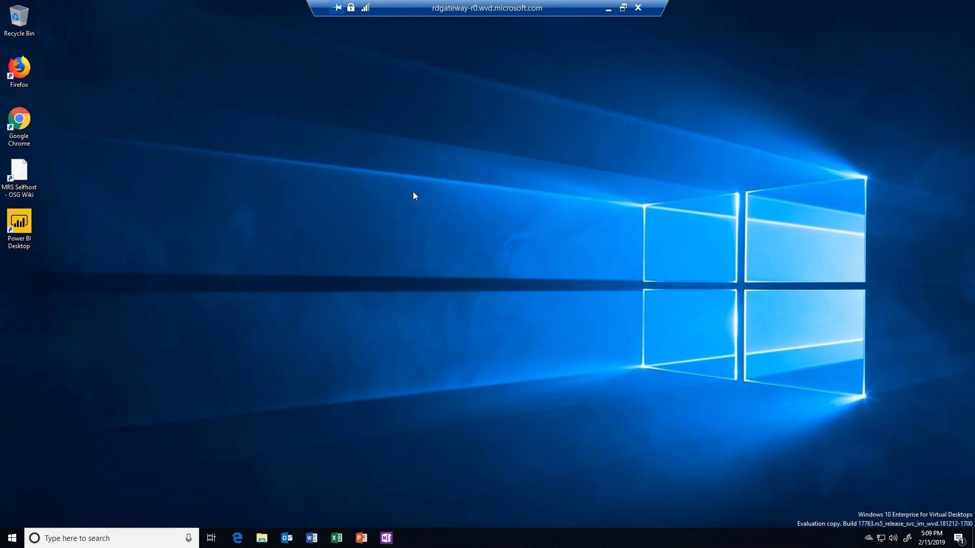
Launch PowerPoint and open Fabrikam Electronics Sales Presentation from the recent list
{"action": "left_click", "coordinate": [359, 540]}
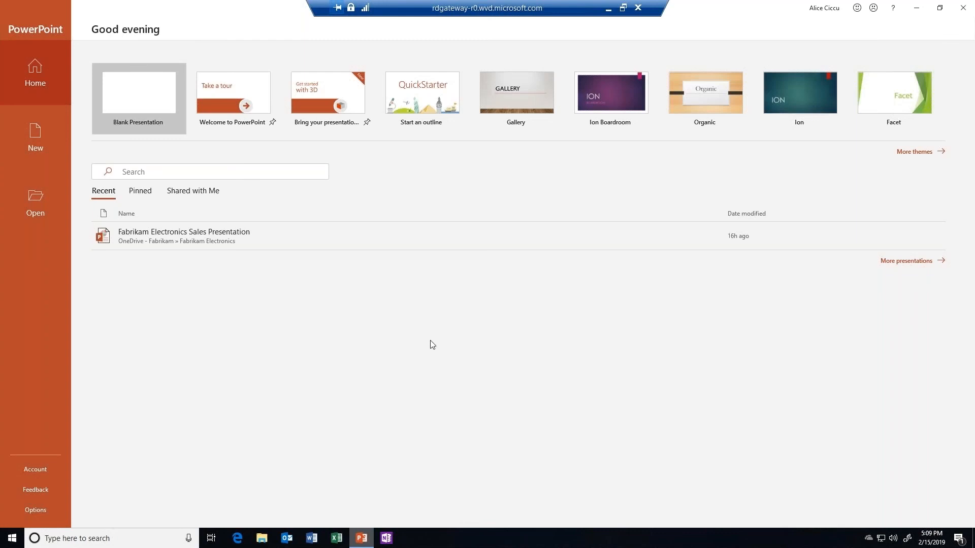
{"action": "left_click", "coordinate": [181, 237]}
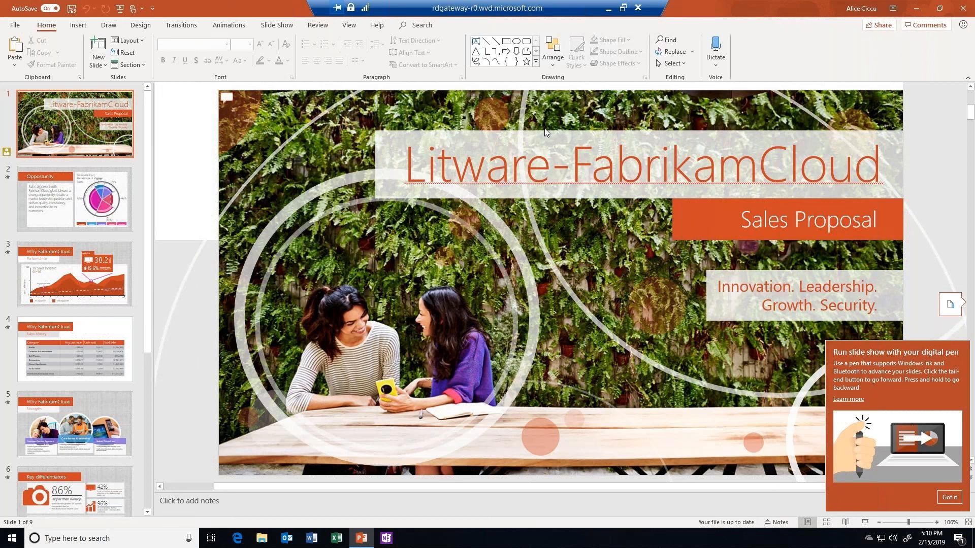
{"action": "scroll", "coordinate": [63, 334], "scroll_direction": "down", "scroll_amount": 5}
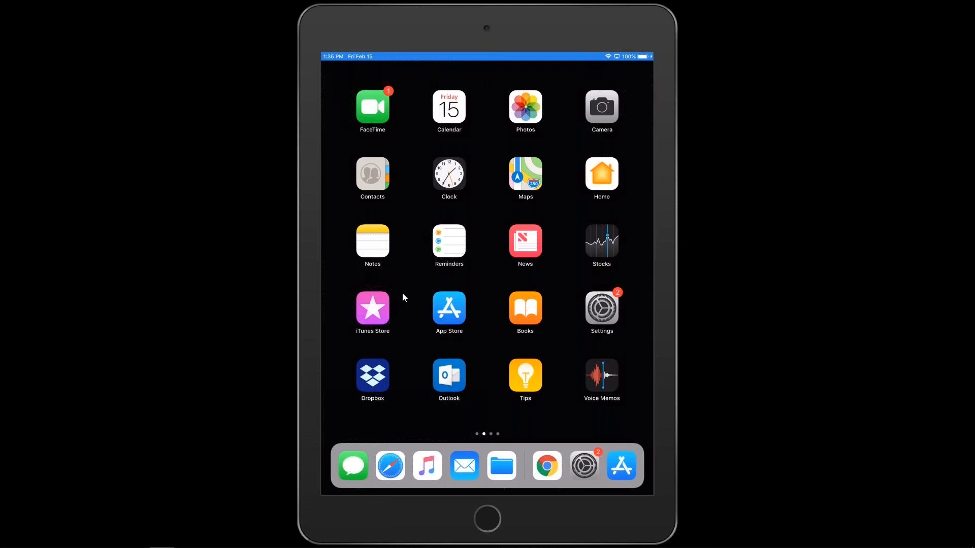
On the iPad, open the Remote Desktop web client in Chrome and launch Session Desktop
{"action": "left_click", "coordinate": [548, 466]}
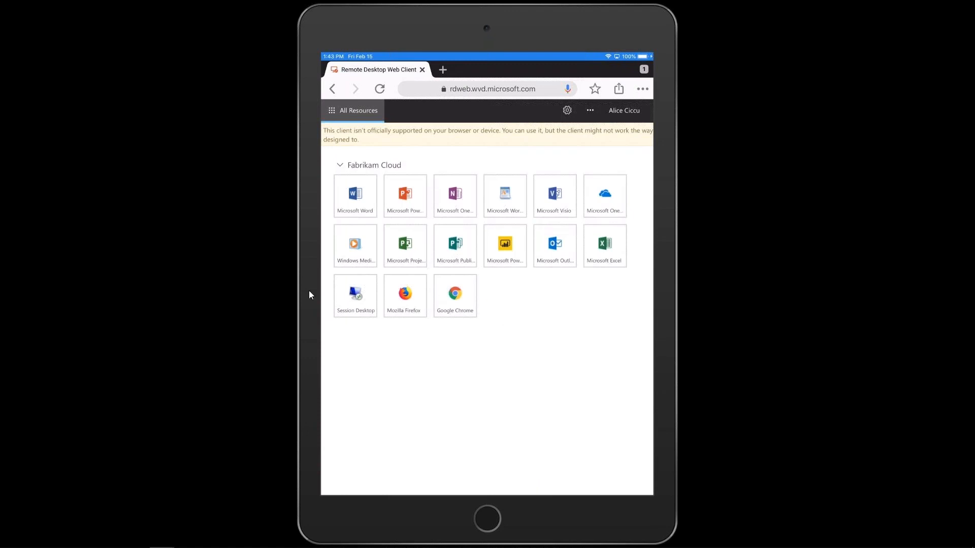
{"action": "left_click", "coordinate": [356, 296]}
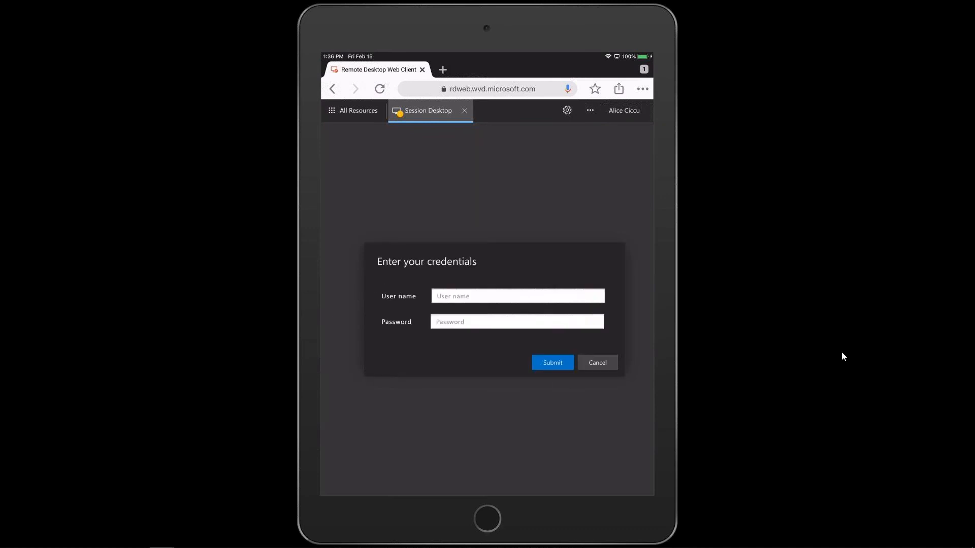
Sign in to the Remote Desktop Web Client with the account's user name and password, then connect
{"action": "left_click", "coordinate": [472, 297]}
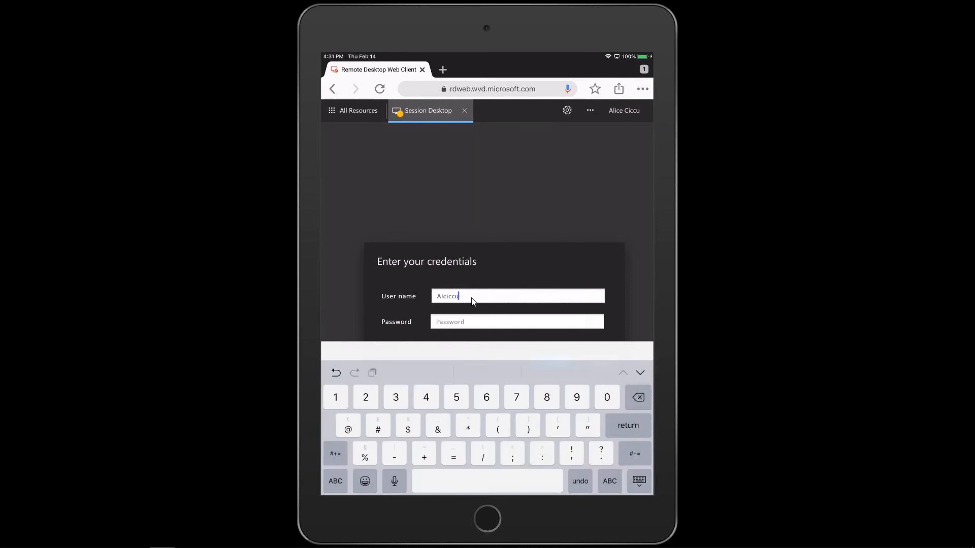
{"action": "left_click", "coordinate": [440, 323]}
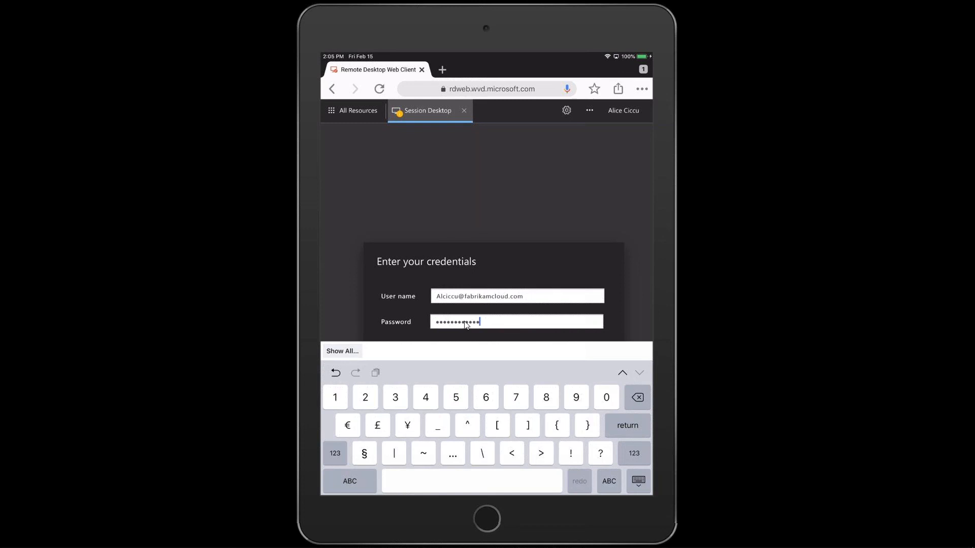
{"action": "left_click", "coordinate": [639, 422]}
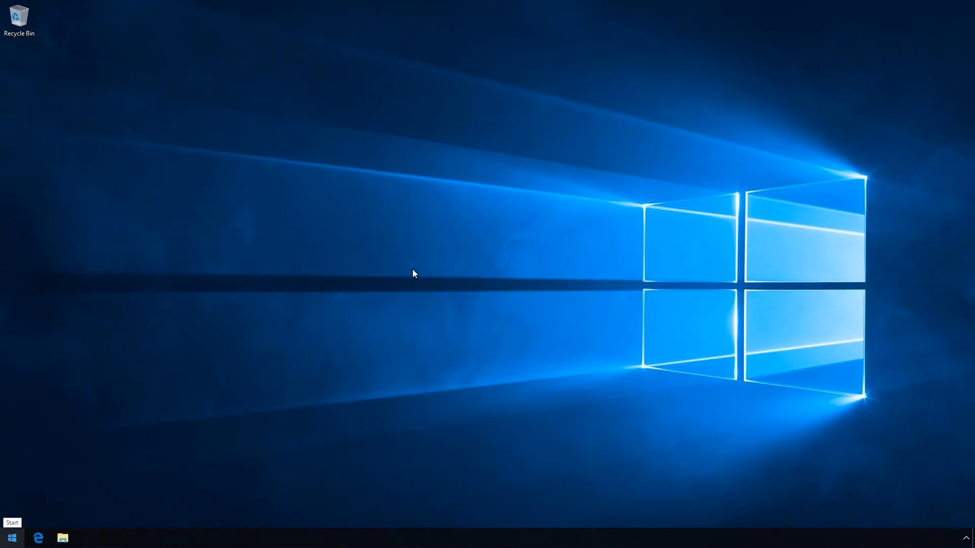
Bring up the Win+X power-user menu of system tool shortcuts
{"action": "key", "text": "super+x"}
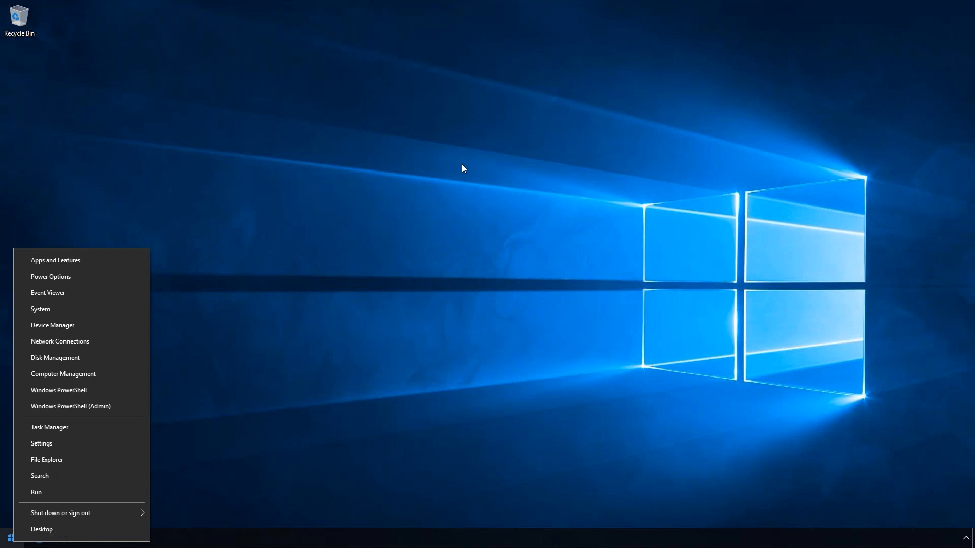
Search Windows Settings for 'abou' and open the About your PC page
{"action": "left_click", "coordinate": [43, 446]}
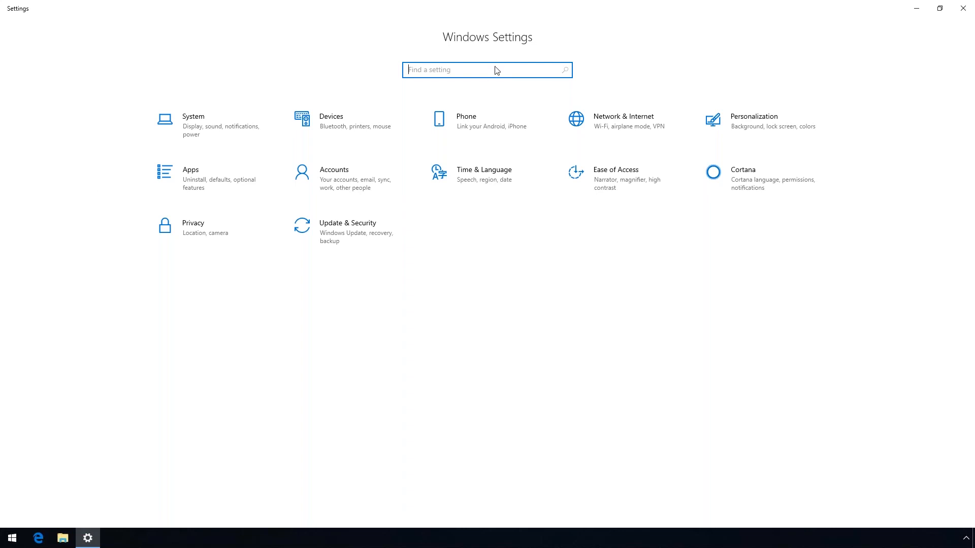
{"action": "type", "text": "about"}
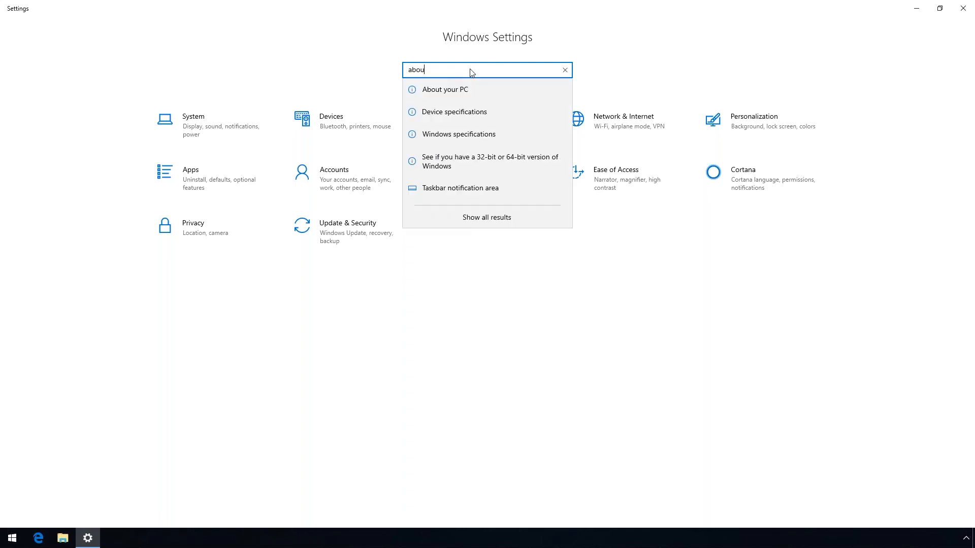
{"action": "left_click", "coordinate": [451, 92]}
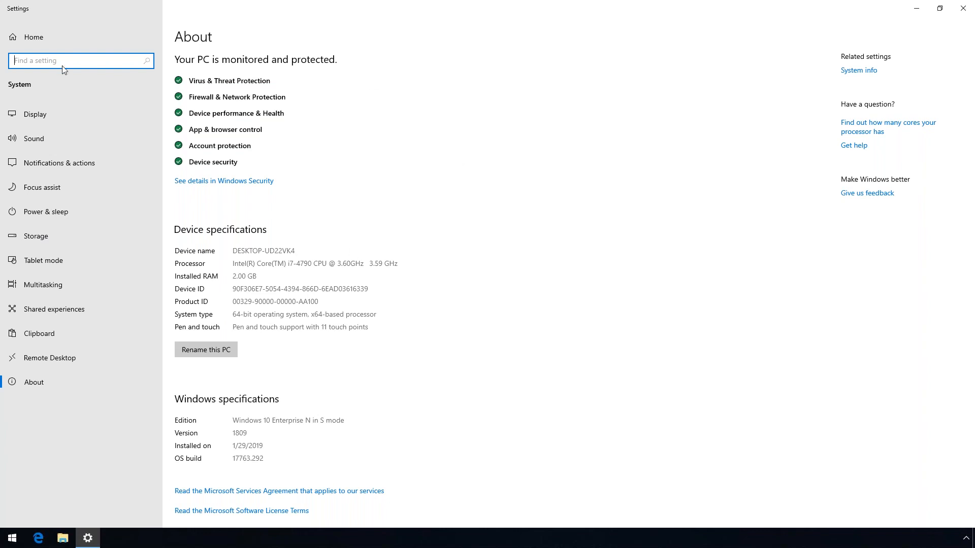
Reopen Settings, search 'remoteapp' and open RemoteApp and Desktop Connections
{"action": "key", "text": "alt+F4"}
{"action": "key", "text": "super+x"}
{"action": "key", "text": "n"}
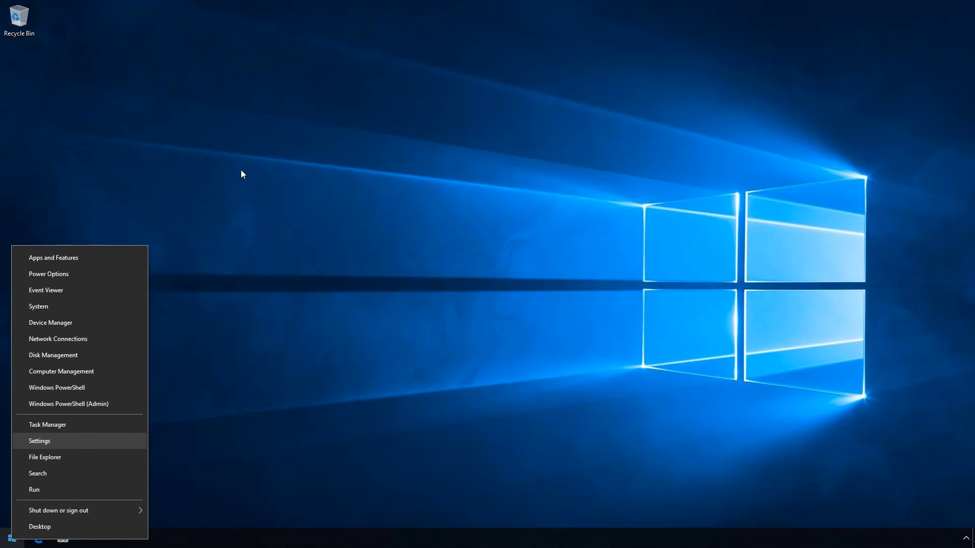
{"action": "type", "text": "about"}
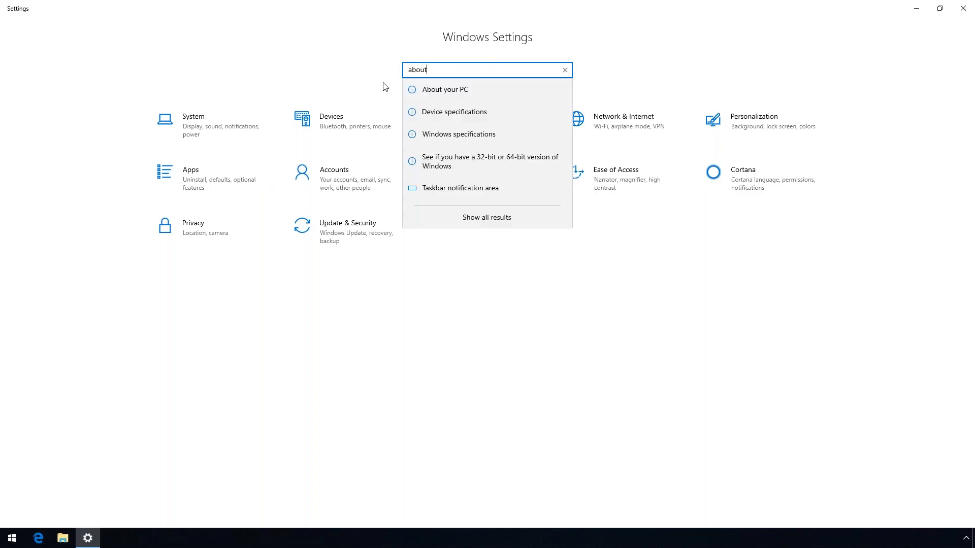
{"action": "key", "text": "Return"}
{"action": "type", "text": "remoteapp"}
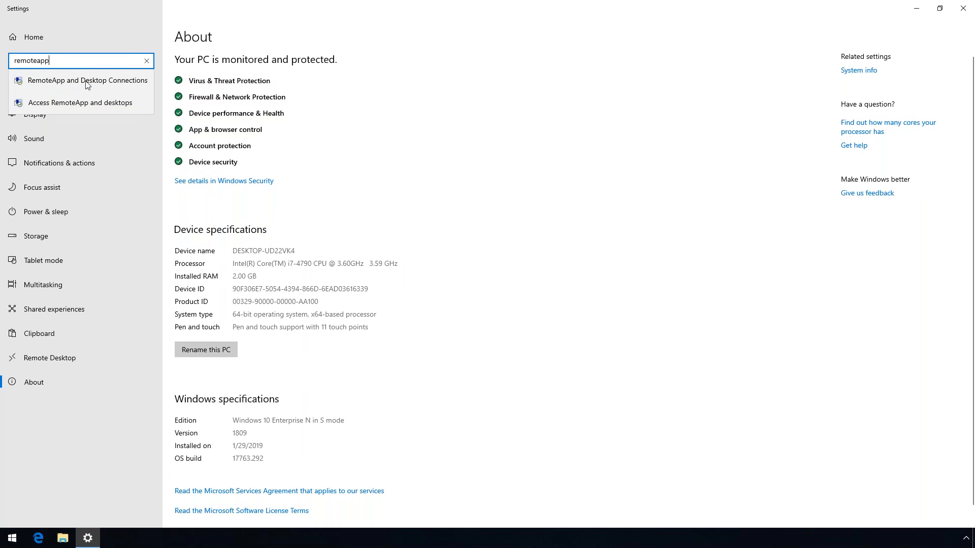
{"action": "left_click", "coordinate": [85, 81]}
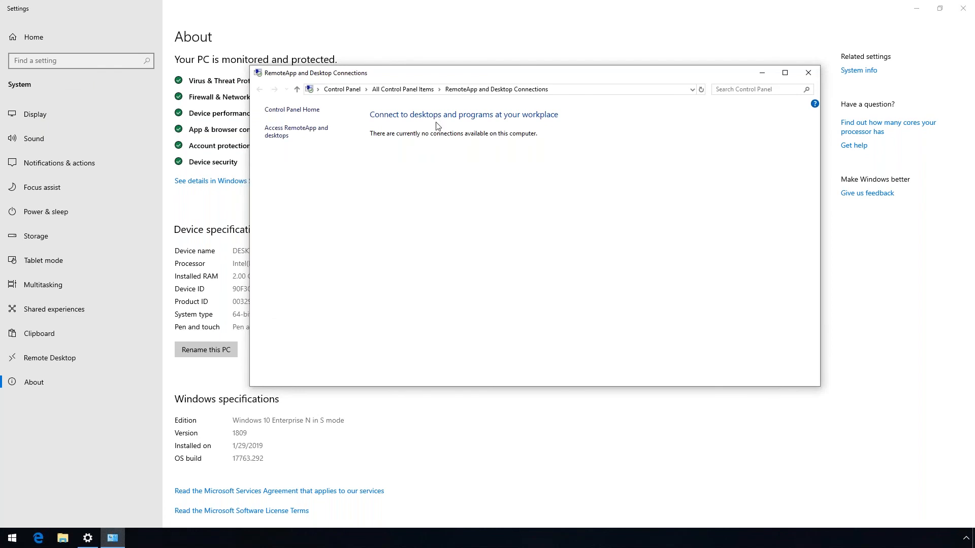
{"action": "type", "text": "ht"}
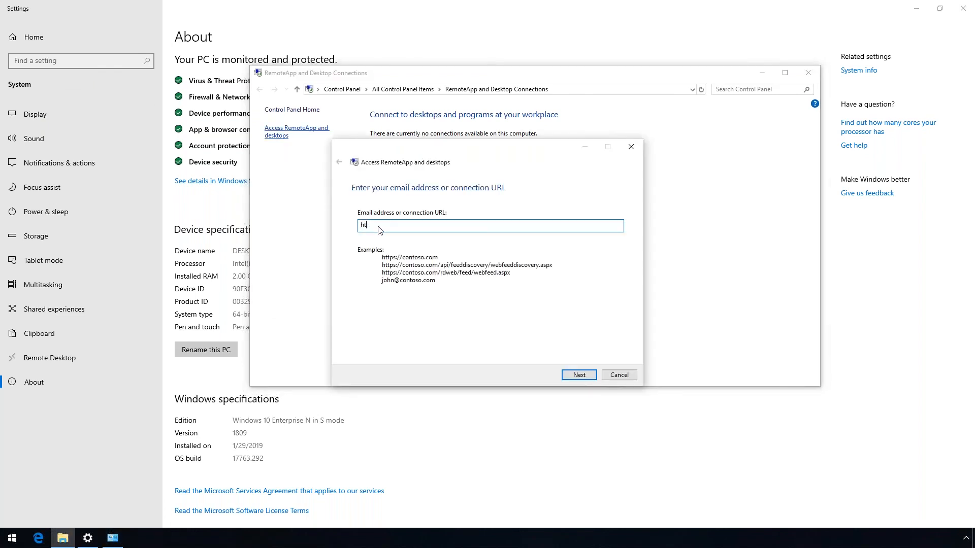
{"action": "type", "text": "tps://rdweb.wvd.microsoft.com"}
{"action": "left_click", "coordinate": [580, 376]}
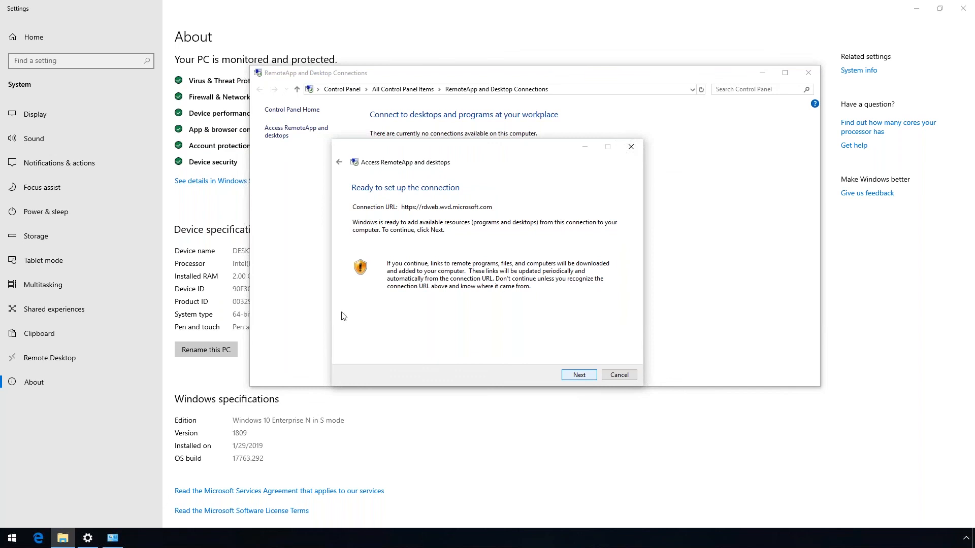
{"action": "left_click", "coordinate": [579, 376]}
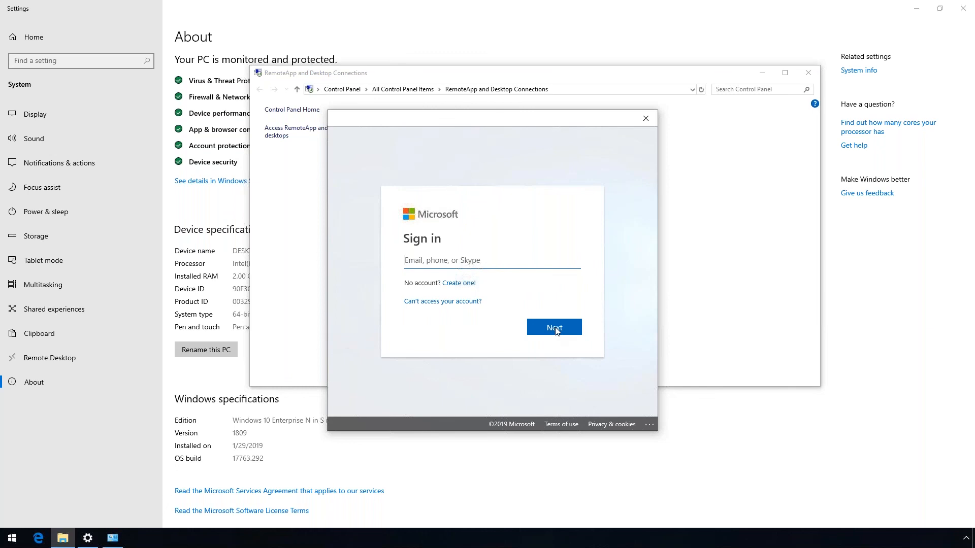
Sign in with the work account e-mail and password to add the connection's resources
{"action": "left_click", "coordinate": [553, 329]}
{"action": "left_click", "coordinate": [472, 264]}
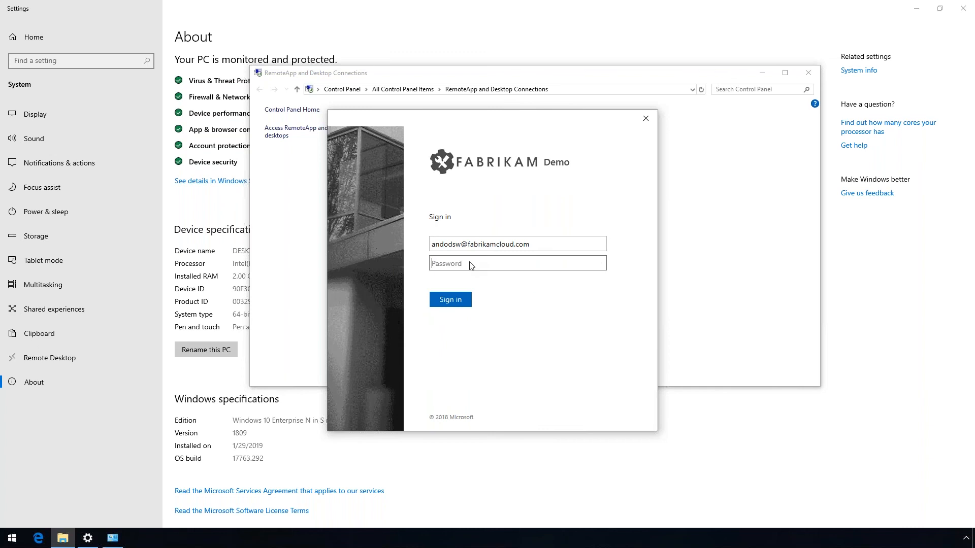
{"action": "type", "text": "••••••••••••"}
{"action": "left_click", "coordinate": [450, 300]}
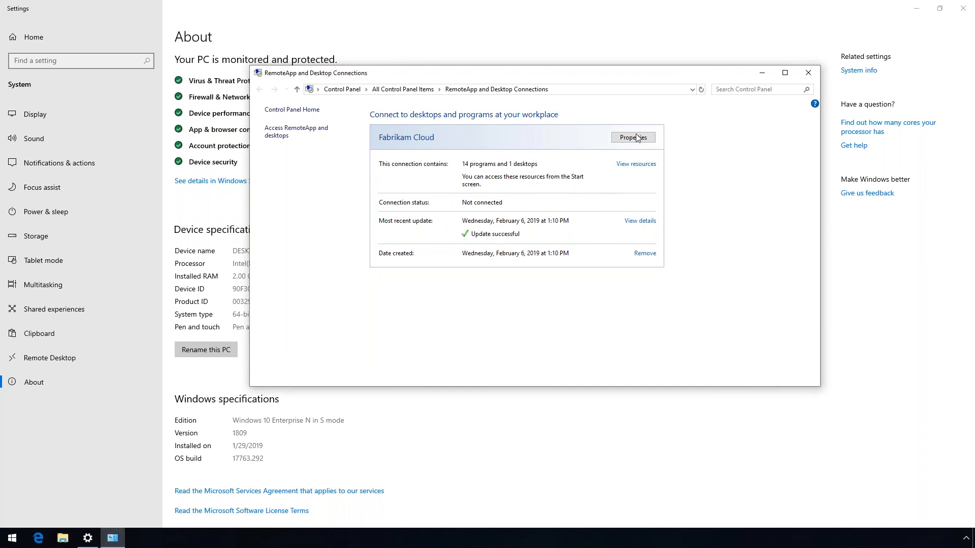
Close Control Panel and Settings, then scroll the Start menu to the Fabrikam Cloud (RADC) folder
{"action": "left_click", "coordinate": [809, 74]}
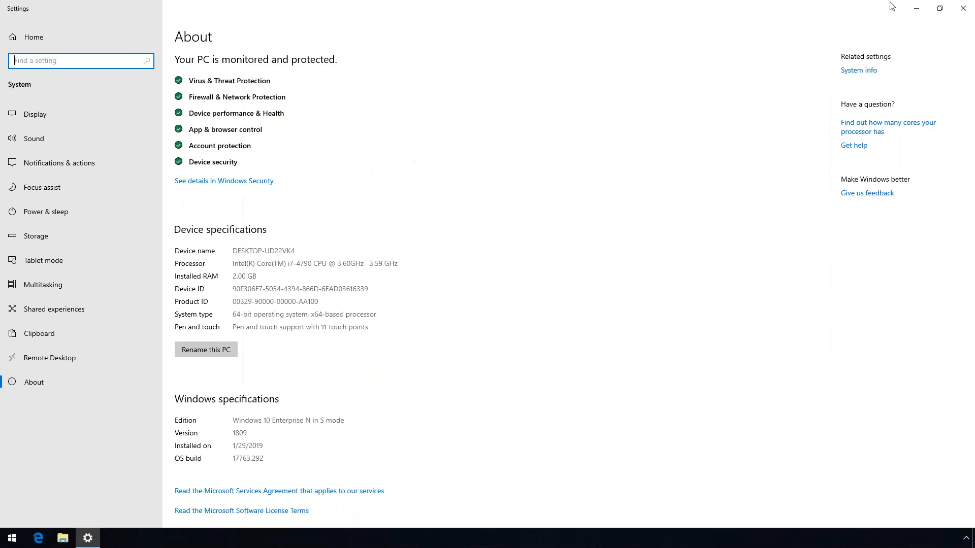
{"action": "left_click", "coordinate": [963, 10]}
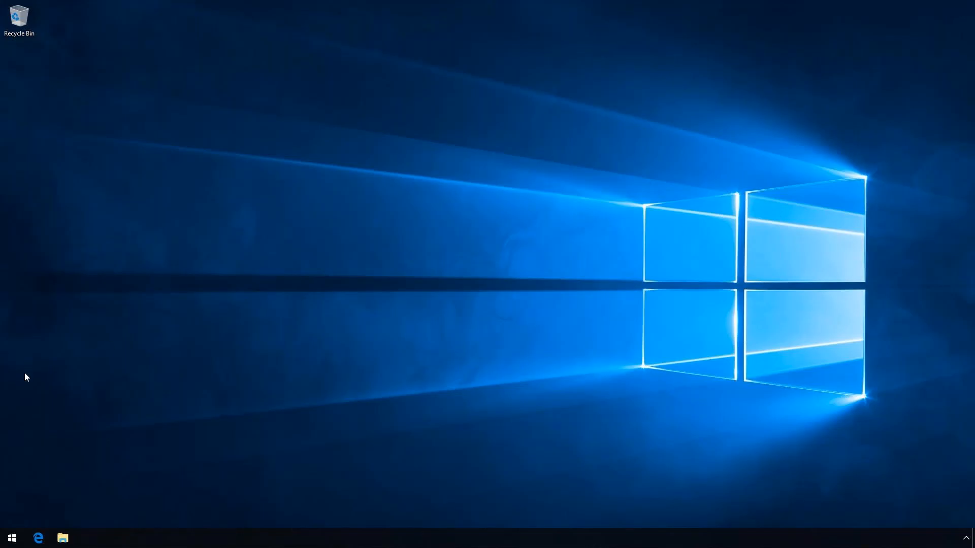
{"action": "left_click", "coordinate": [16, 542]}
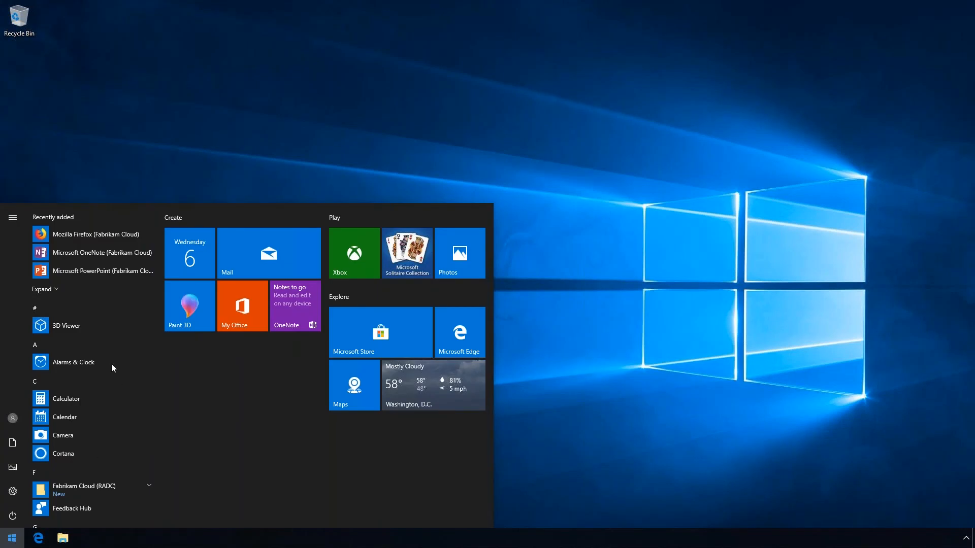
{"action": "scroll", "coordinate": [111, 364], "scroll_direction": "down", "scroll_amount": 5}
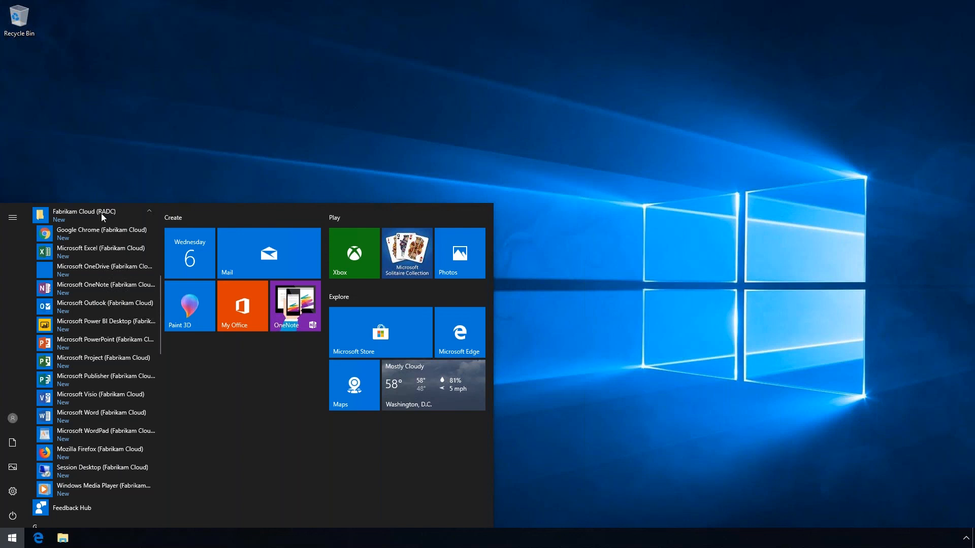
Launch Microsoft Outlook (Fabrikam Cloud) from the Start menu
{"action": "left_click", "coordinate": [94, 304]}
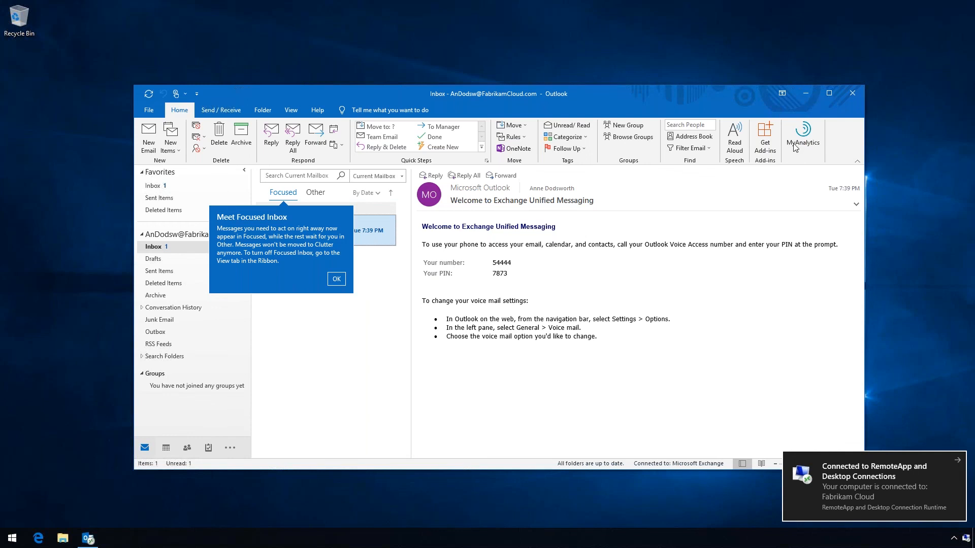
Maximize the remote Outlook window, then snap it to the right half of the screen
{"action": "left_click", "coordinate": [832, 98]}
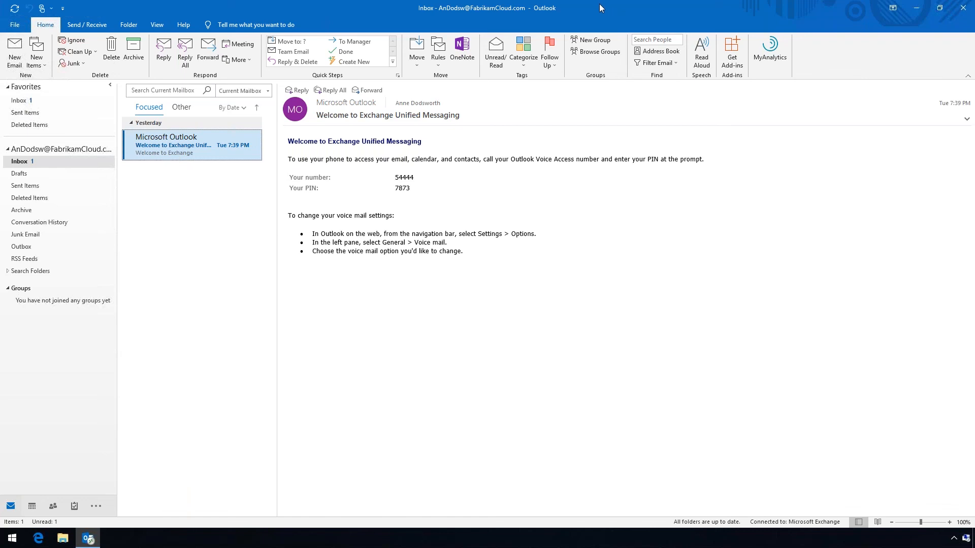
{"action": "key", "text": "super+Left"}
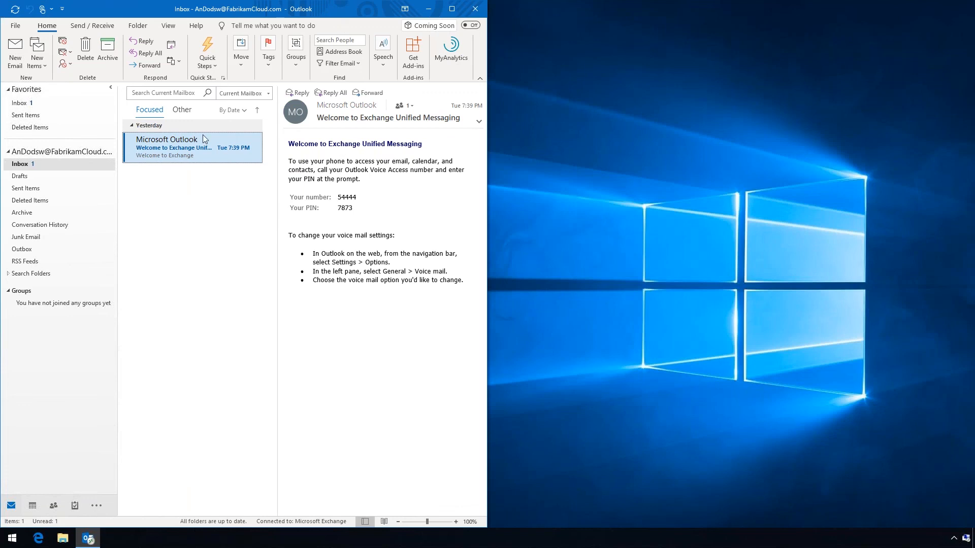
{"action": "key", "text": "super+Right"}
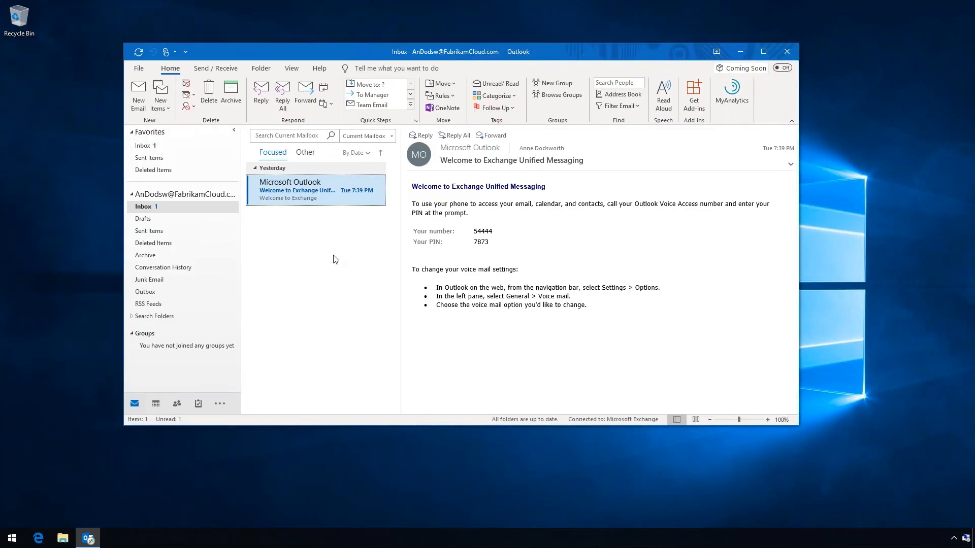
{"action": "key", "text": "super+Right"}
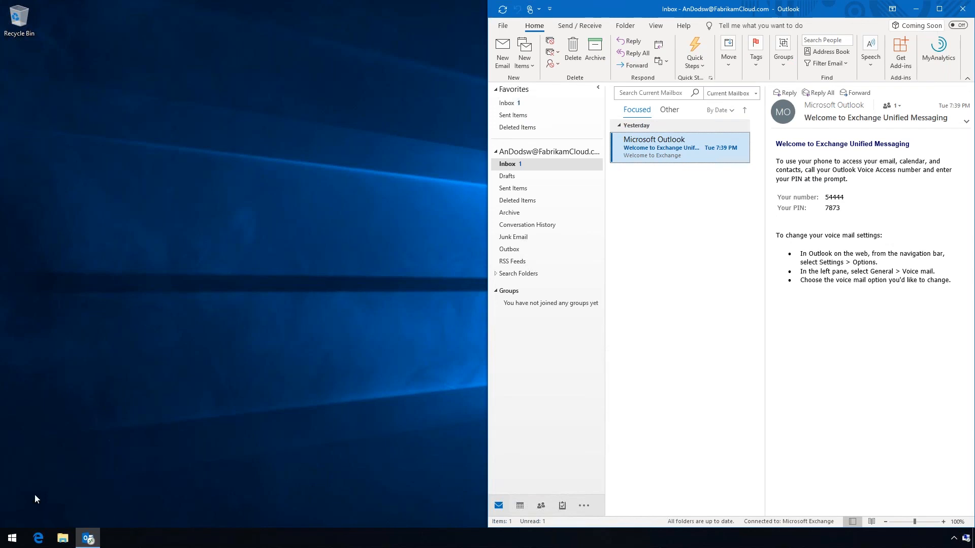
Launch Microsoft PowerPoint (Fabrikam Cloud) from the Start menu and snap it to the left half
{"action": "left_click", "coordinate": [11, 539]}
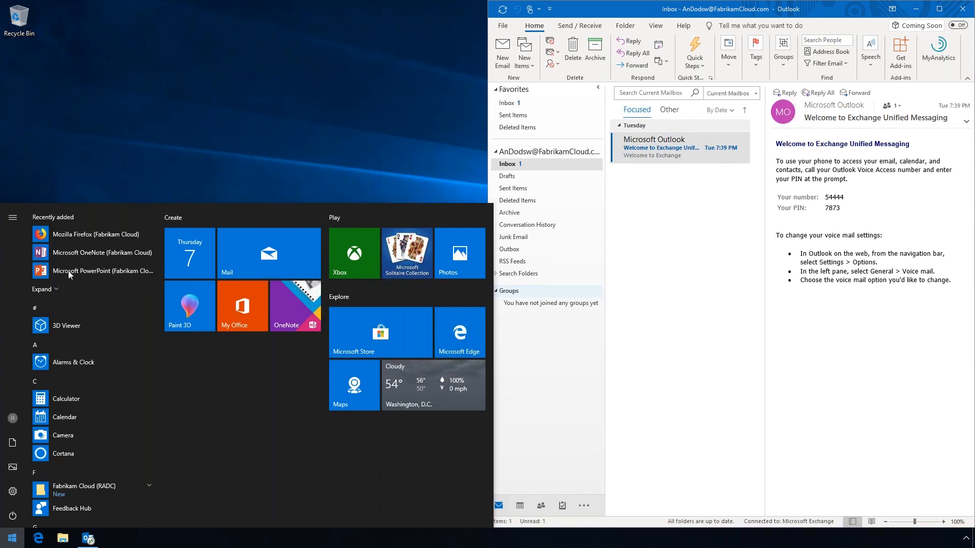
{"action": "scroll", "coordinate": [68, 270], "scroll_direction": "down", "scroll_amount": 2}
{"action": "scroll", "coordinate": [126, 436], "scroll_direction": "down", "scroll_amount": 3}
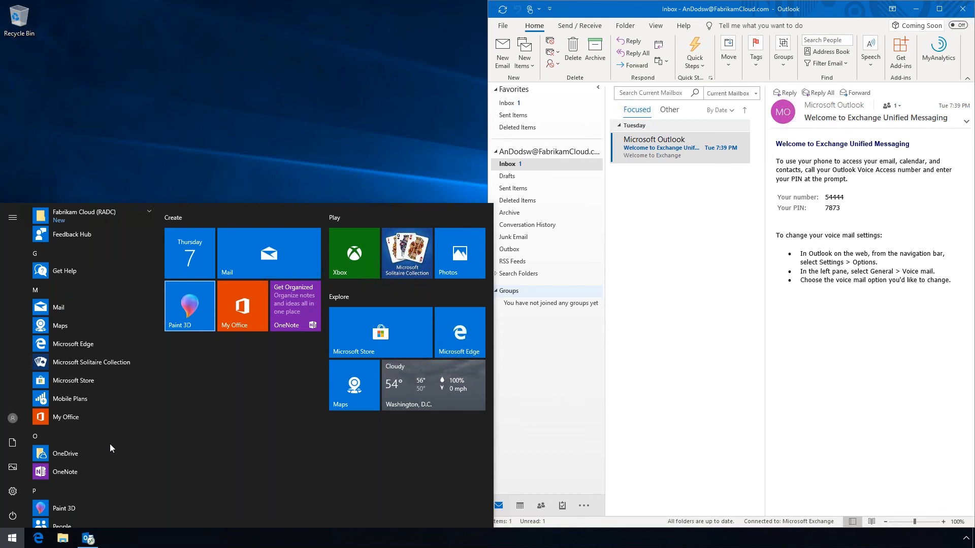
{"action": "left_click", "coordinate": [110, 216]}
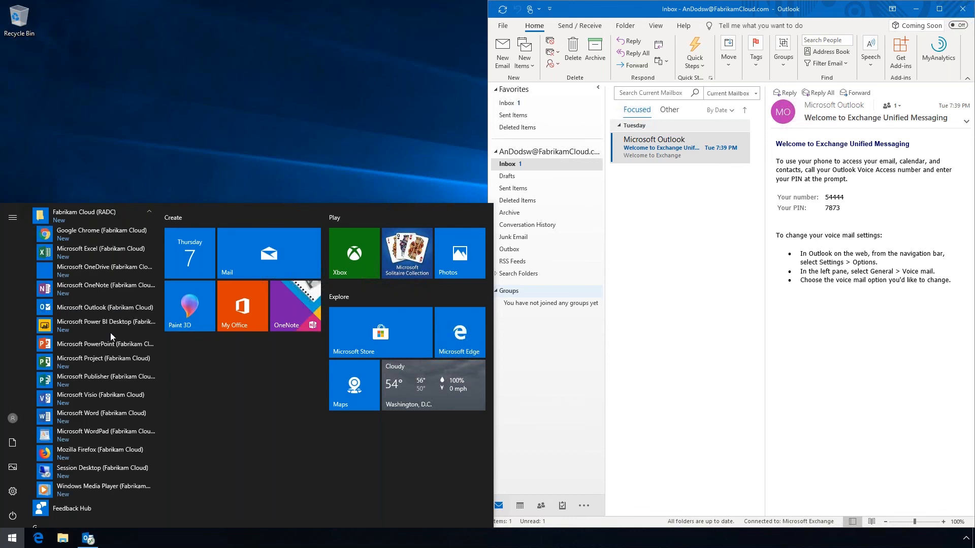
{"action": "left_click", "coordinate": [87, 343]}
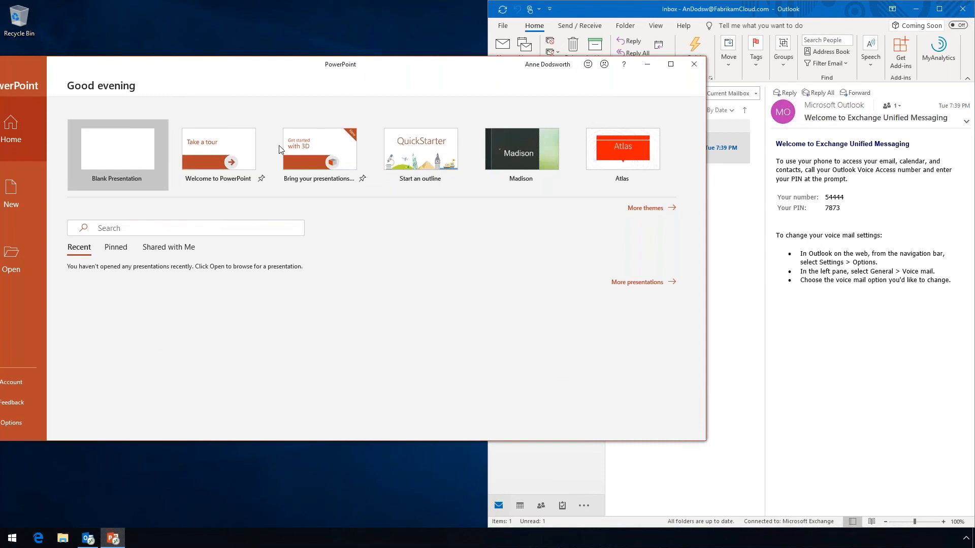
{"action": "key", "text": "super+Left"}
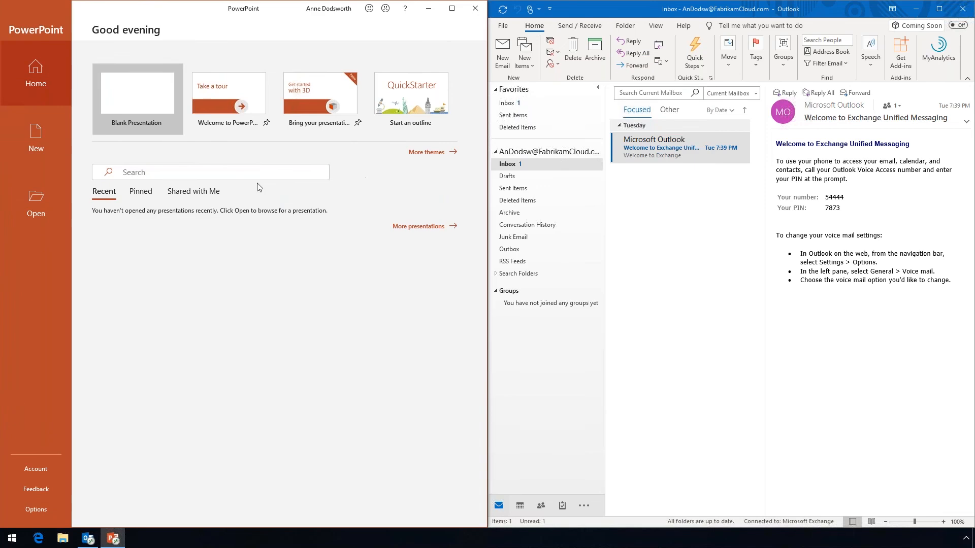